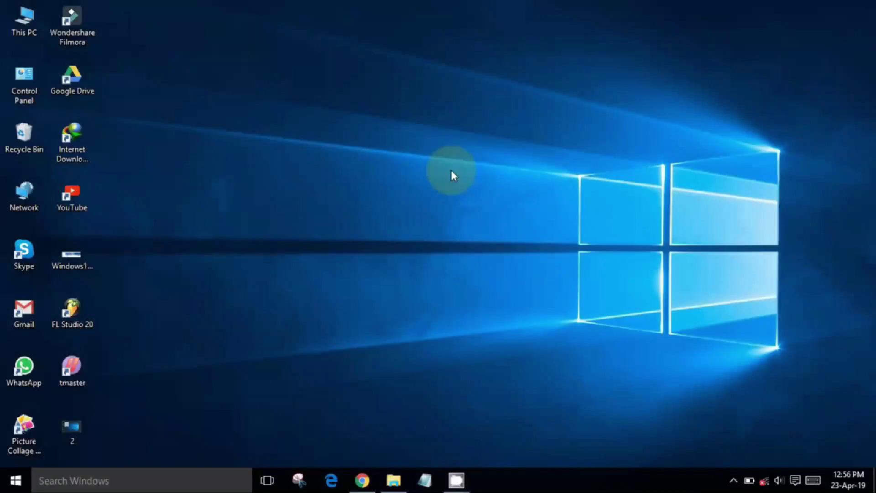
# Add a new virtual desktop in Task View and switch to Desktop 2
pyautogui.press('super+Tab')
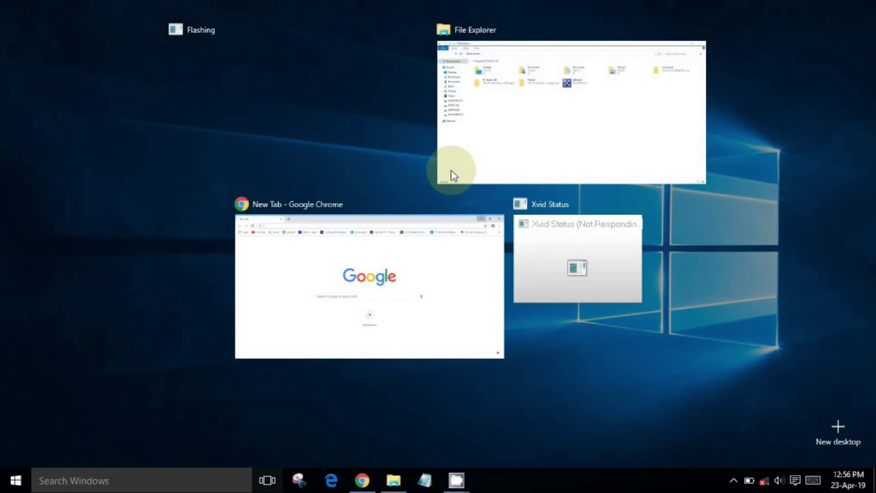
pyautogui.click(846, 418)
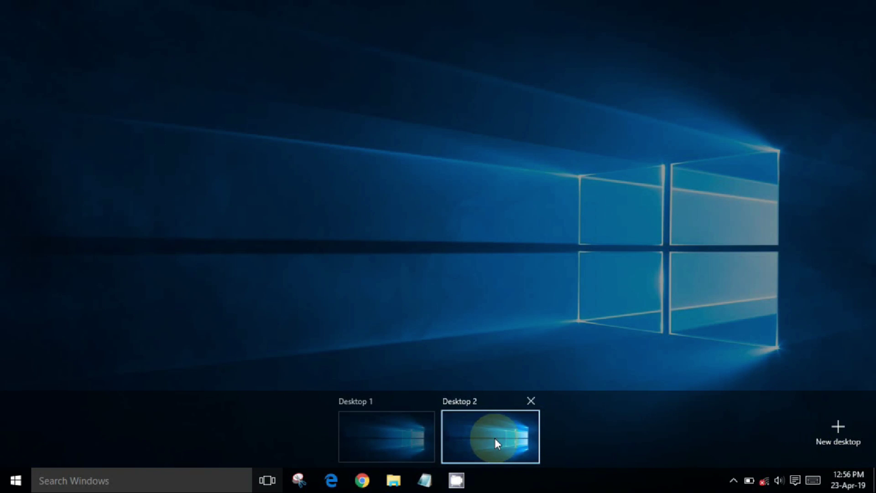
pyautogui.click(494, 439)
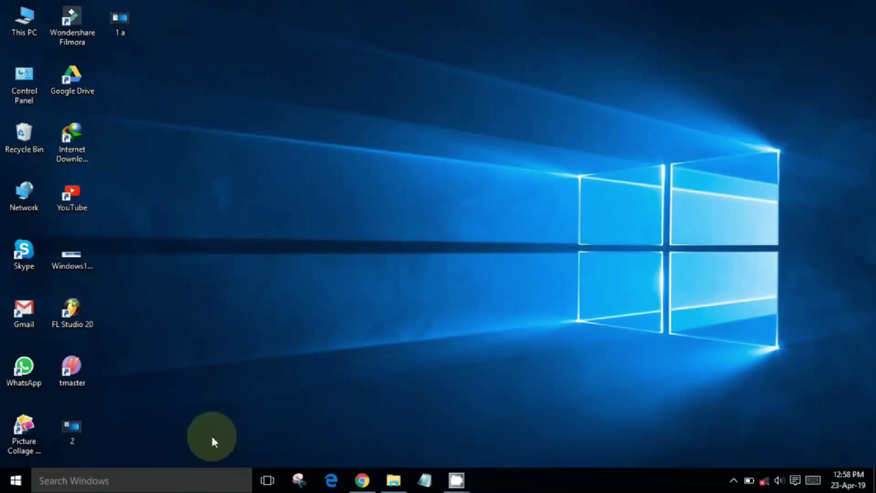
# Launch Snipping Tool from a 'snip' search, move it higher, and list its snip types
pyautogui.click(177, 484)
pyautogui.write('s')
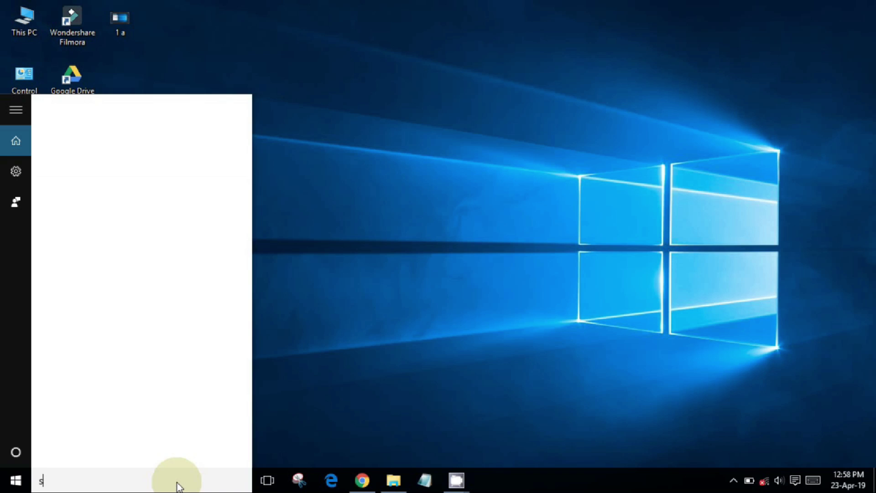
pyautogui.write('nip')
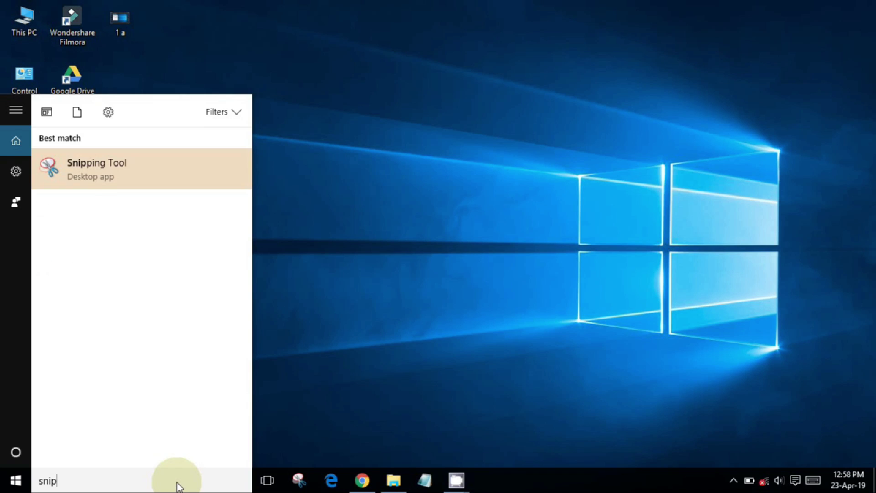
pyautogui.click(113, 178)
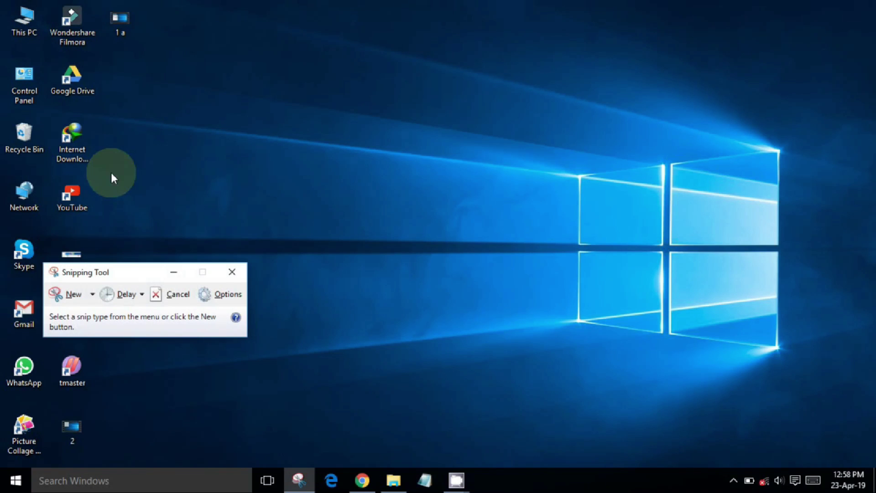
pyautogui.moveTo(149, 275); pyautogui.dragTo(450, 136)
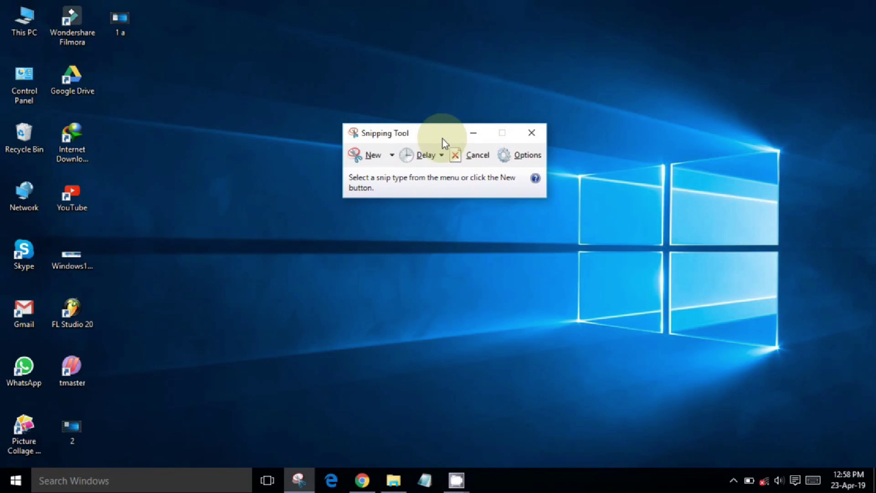
pyautogui.click(392, 155)
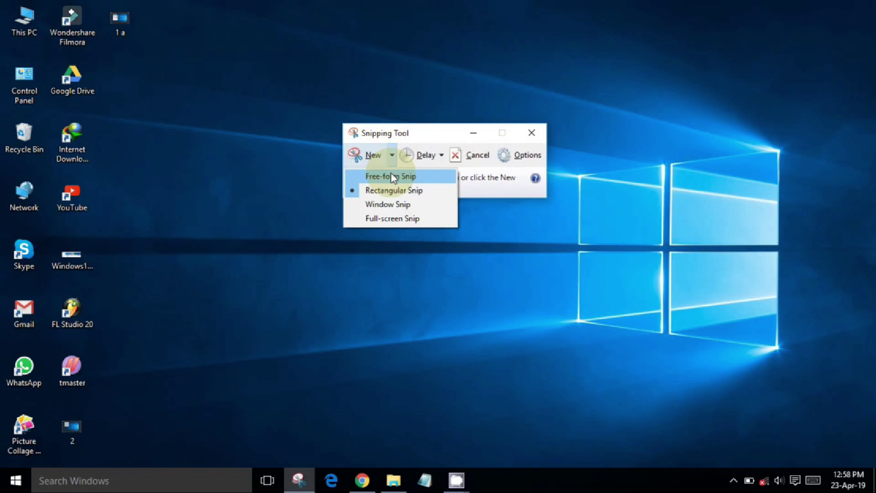
# Take a full-screen snip of the desktop
pyautogui.click(381, 219)
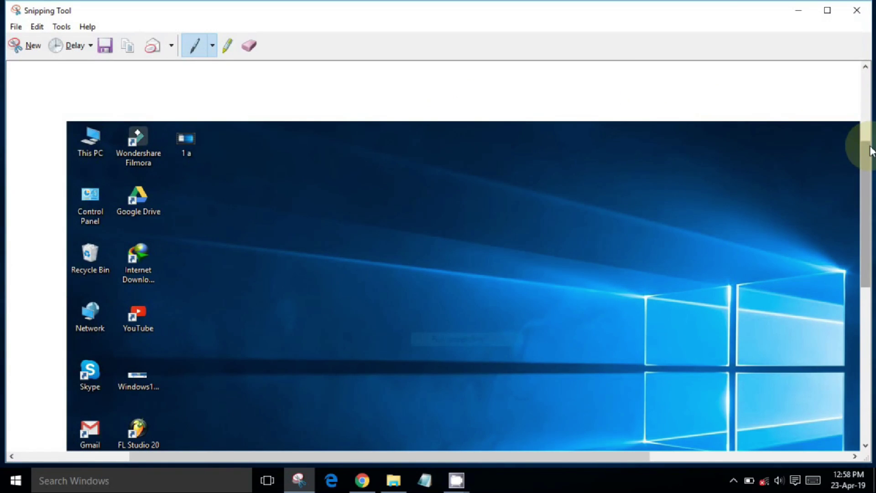
pyautogui.moveTo(871, 150); pyautogui.dragTo(862, 223)
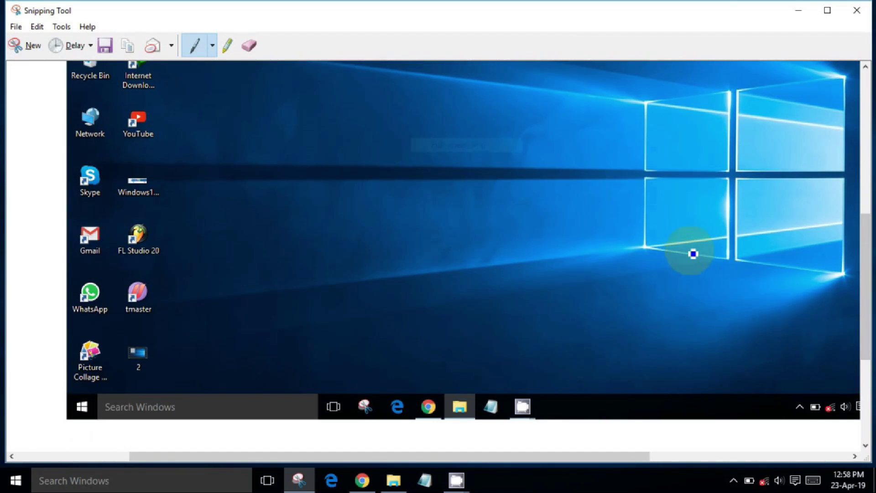
pyautogui.click(624, 458)
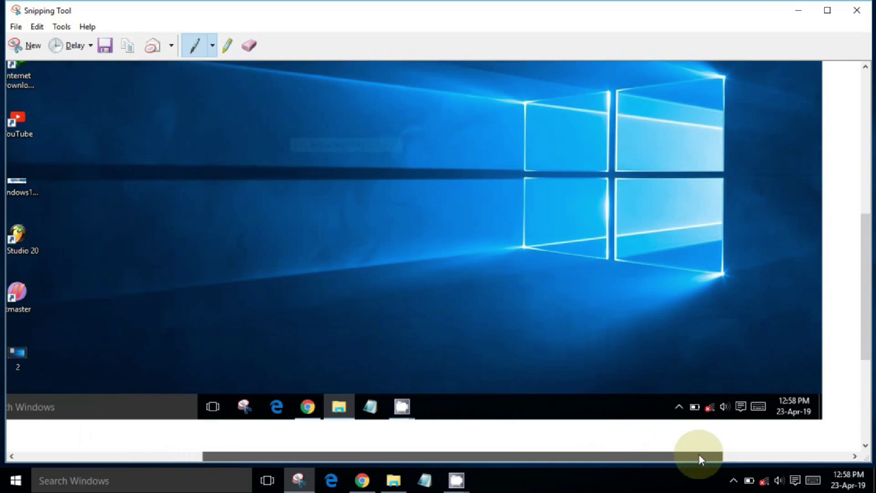
pyautogui.moveTo(630, 456); pyautogui.dragTo(681, 456)
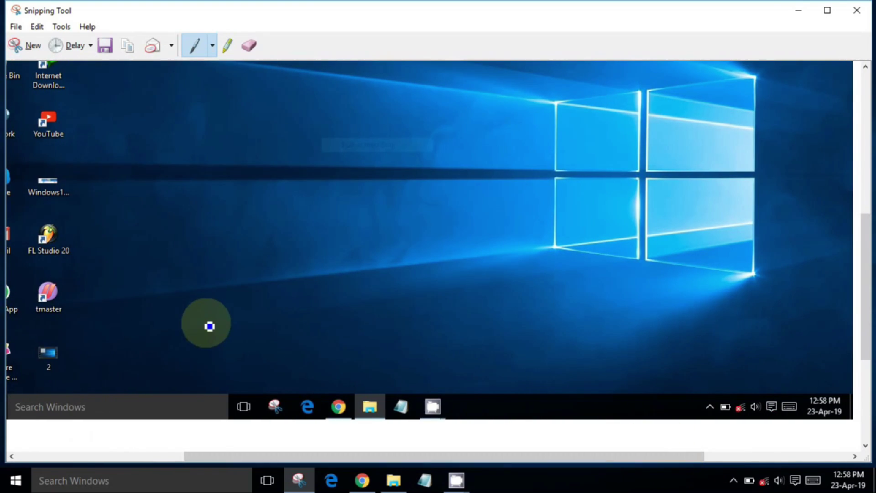
# Draw and erase a green highlighter loop, then save the snip as JPEG 'ady' on the Desktop
pyautogui.click(230, 48)
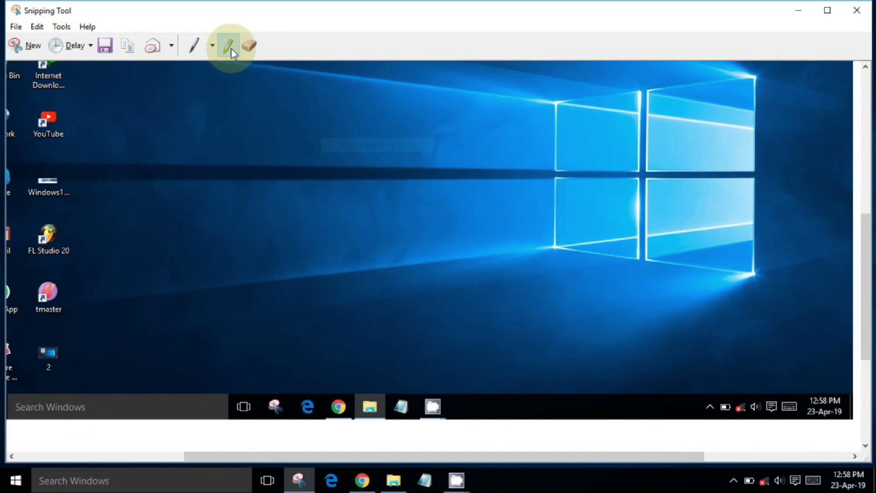
pyautogui.moveTo(248, 138)
pyautogui.mouseDown()
pyautogui.moveTo(281, 171)
pyautogui.moveTo(250, 113)
pyautogui.mouseUp()
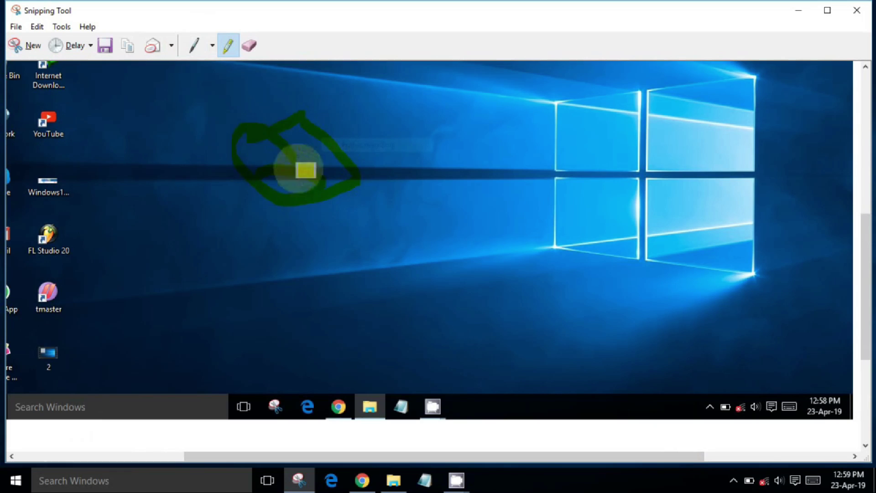
pyautogui.click(250, 47)
pyautogui.click(242, 137)
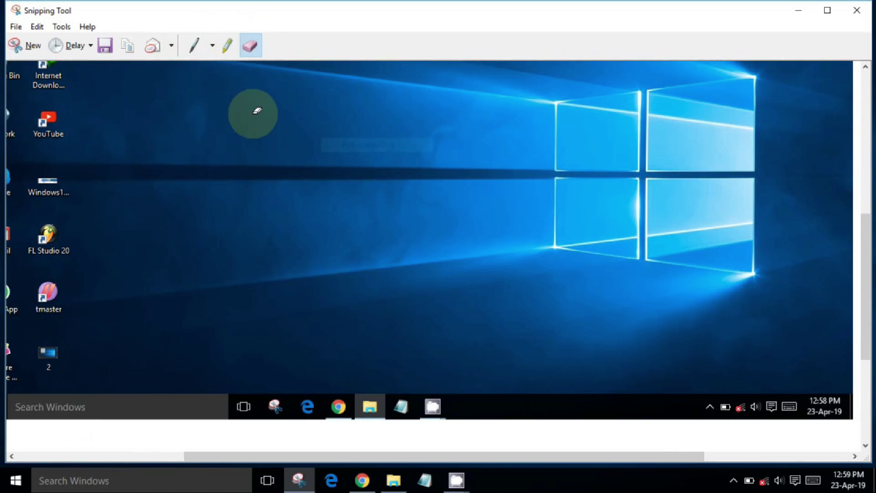
pyautogui.click(109, 53)
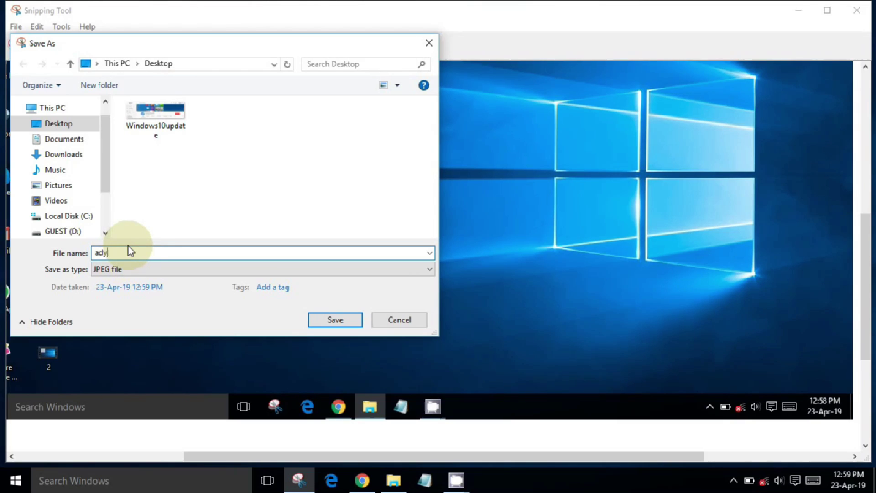
pyautogui.click(322, 318)
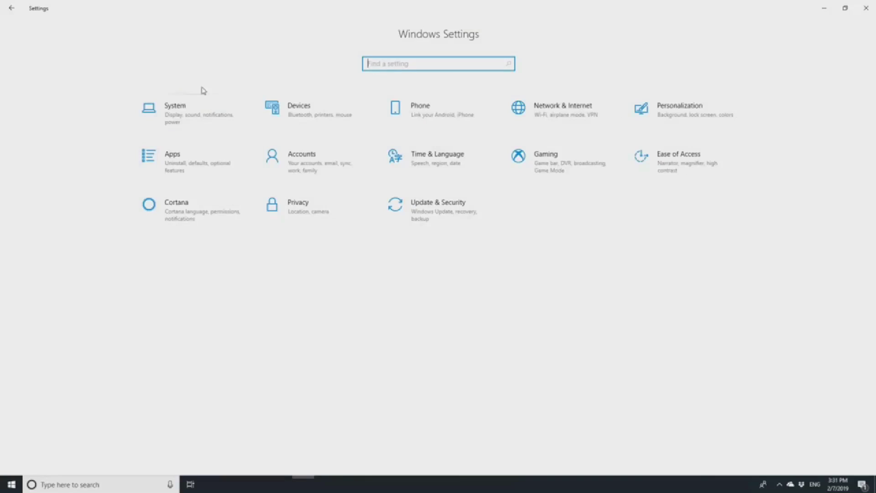
# Tick the Dynamic lock checkbox under Accounts > Sign-in options
pyautogui.click(302, 169)
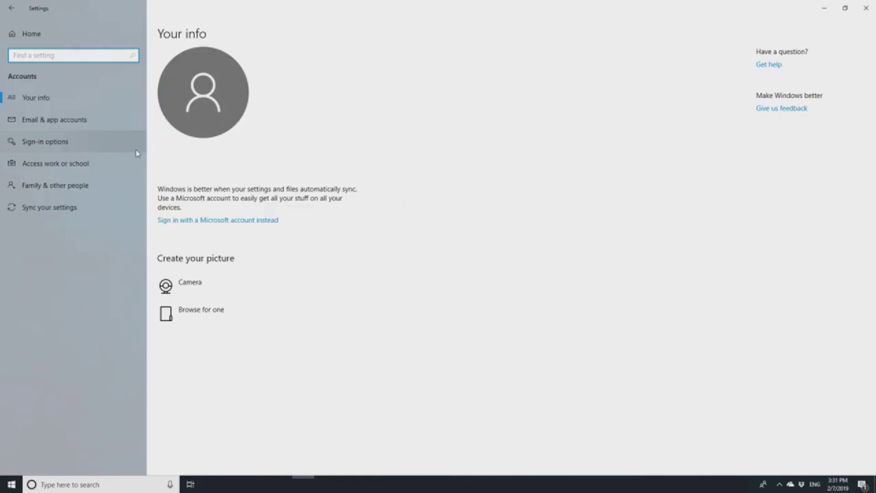
pyautogui.click(94, 147)
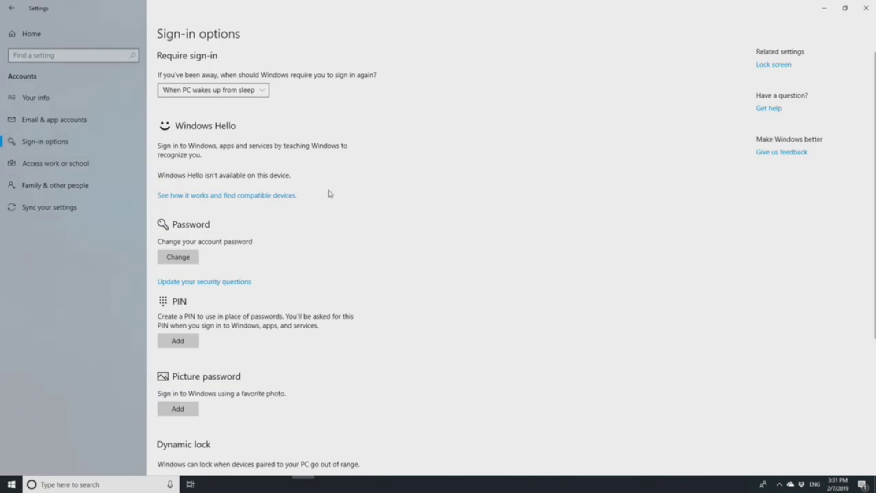
pyautogui.scroll(-2, 376, 197)
pyautogui.scroll(-1, 377, 197)
pyautogui.scroll(-2, 376, 198)
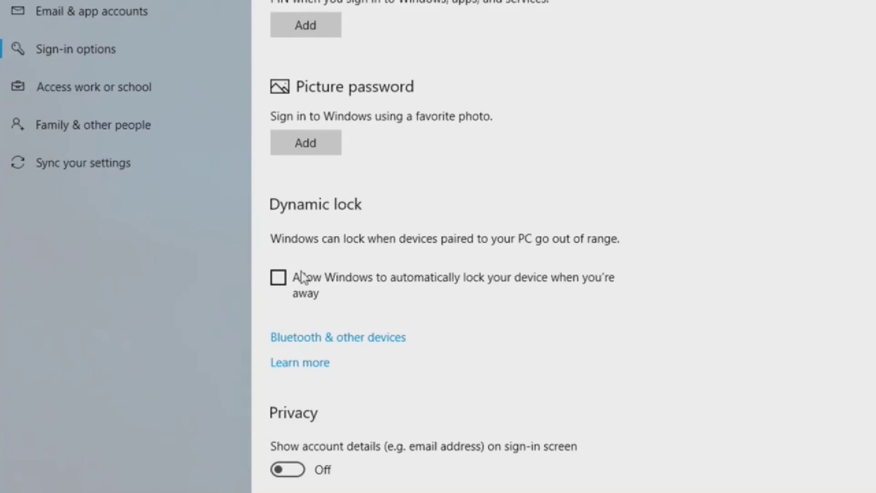
pyautogui.click(280, 279)
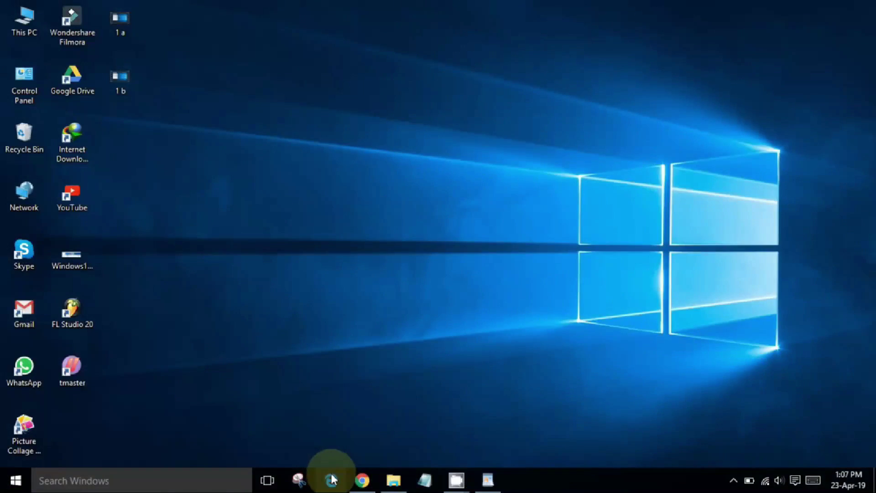
# Launch Edge, open the Lok Sabha Phase 3 live blog in a background tab, and scroll it in Reading View
pyautogui.click(331, 479)
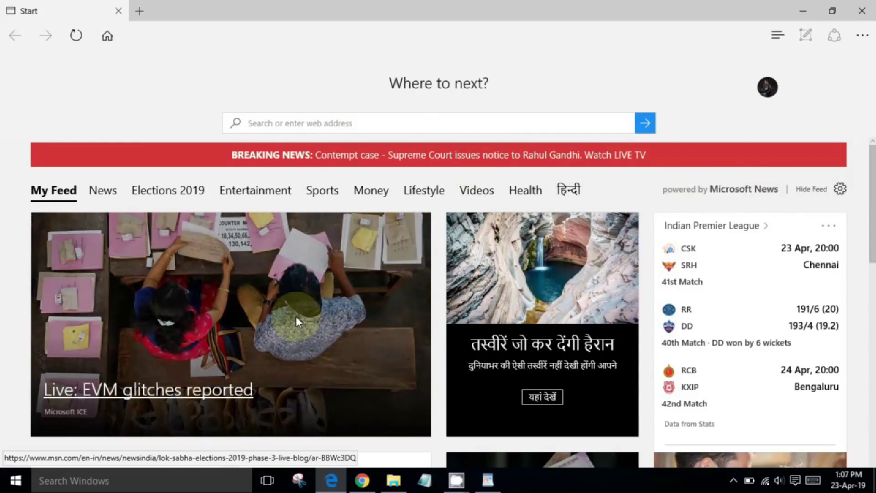
pyautogui.moveTo(231, 324)
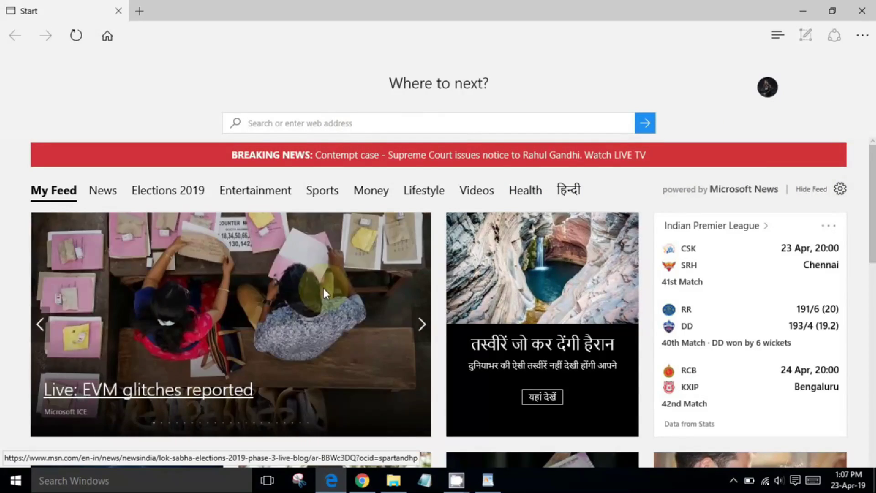
pyautogui.middleClick(387, 232)
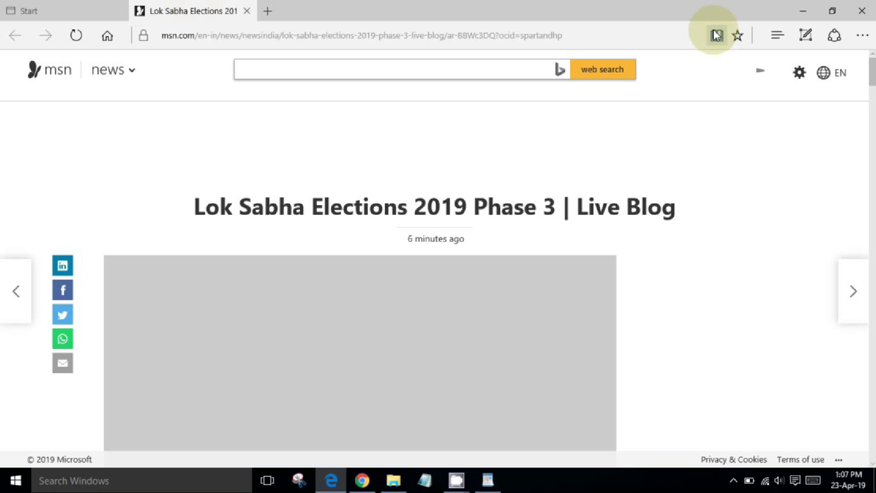
pyautogui.click(717, 36)
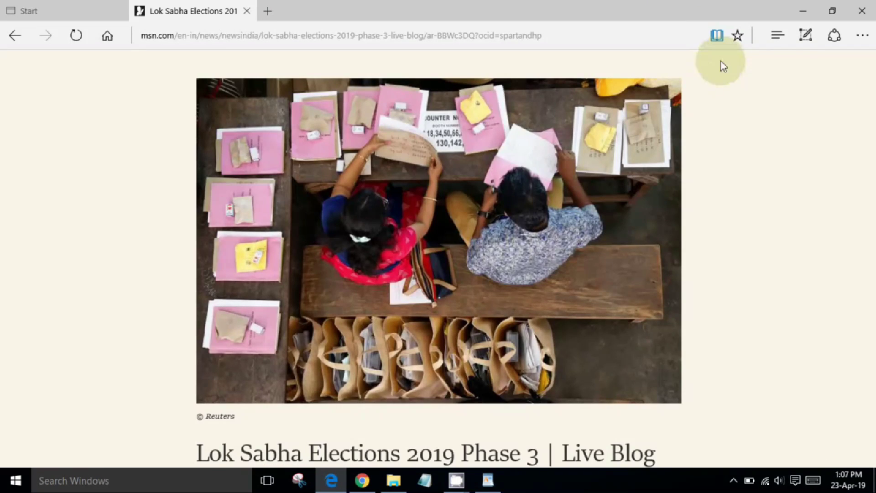
pyautogui.scroll(-2, 745, 148)
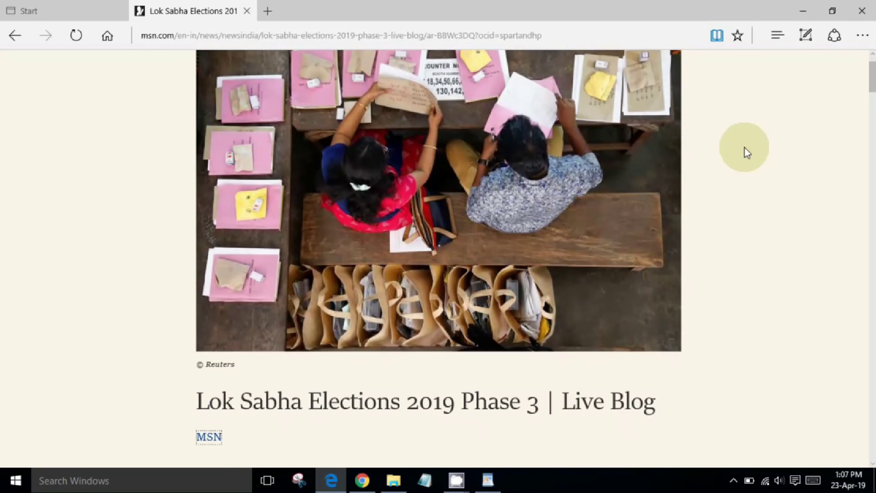
pyautogui.scroll(-3, 745, 148)
pyautogui.scroll(-3, 744, 147)
pyautogui.scroll(-2, 745, 148)
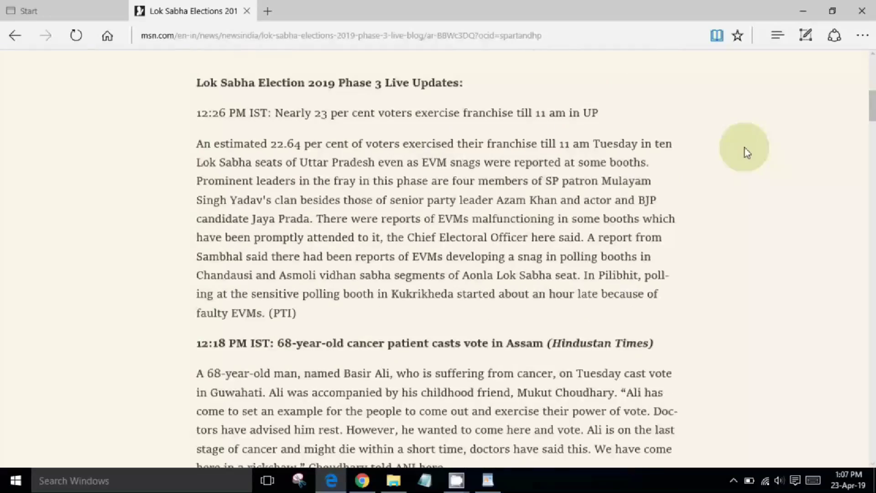
pyautogui.scroll(-2, 745, 147)
pyautogui.scroll(-2, 745, 148)
pyautogui.scroll(-3, 745, 148)
pyautogui.scroll(-2, 745, 148)
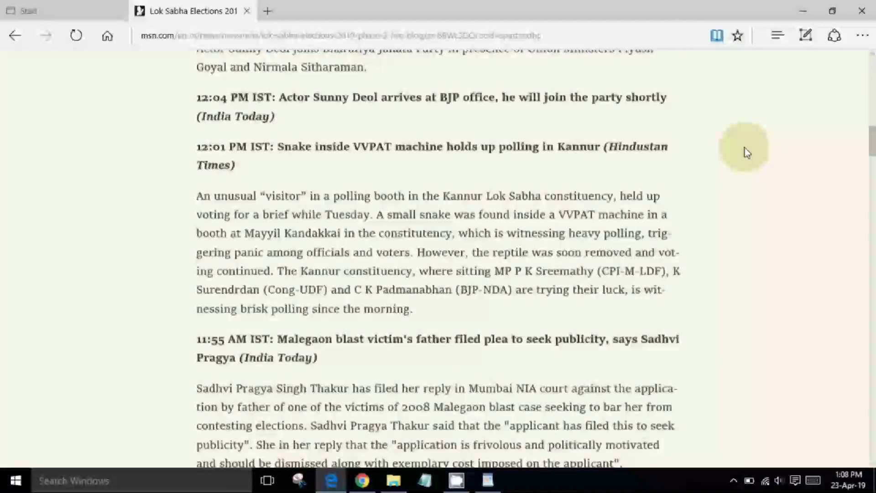
pyautogui.scroll(-4, 745, 147)
pyautogui.scroll(-5, 745, 148)
pyautogui.scroll(-5, 745, 148)
pyautogui.scroll(-5, 744, 148)
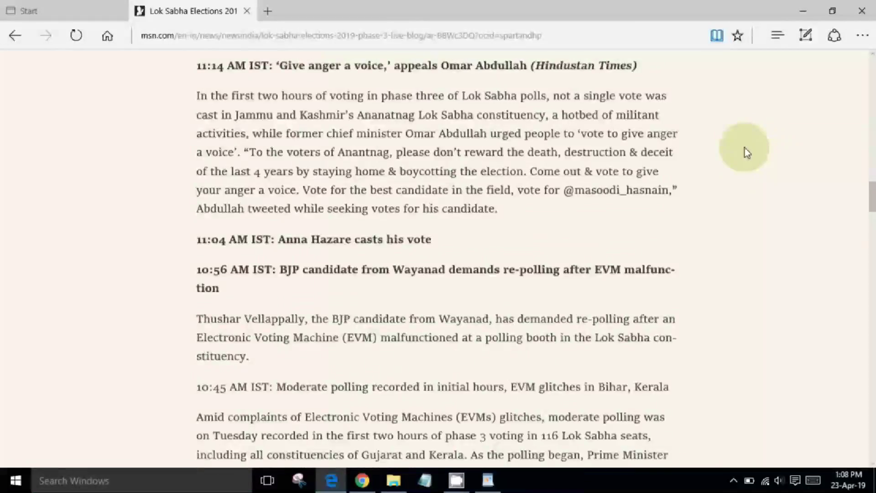
pyautogui.scroll(-5, 745, 148)
pyautogui.scroll(-9, 744, 148)
pyautogui.scroll(-2, 744, 148)
pyautogui.scroll(-8, 745, 148)
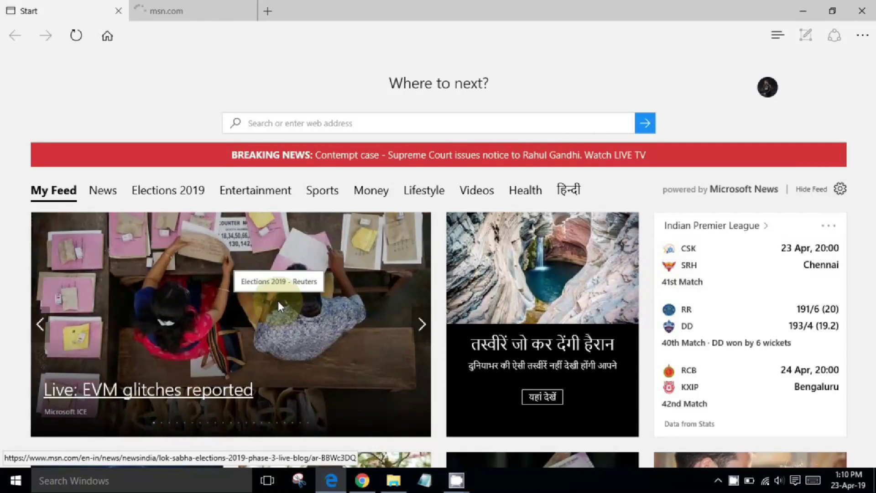
# Open the election live blog tab, page down to the constituency turnout list, then return to the top
pyautogui.click(224, 9)
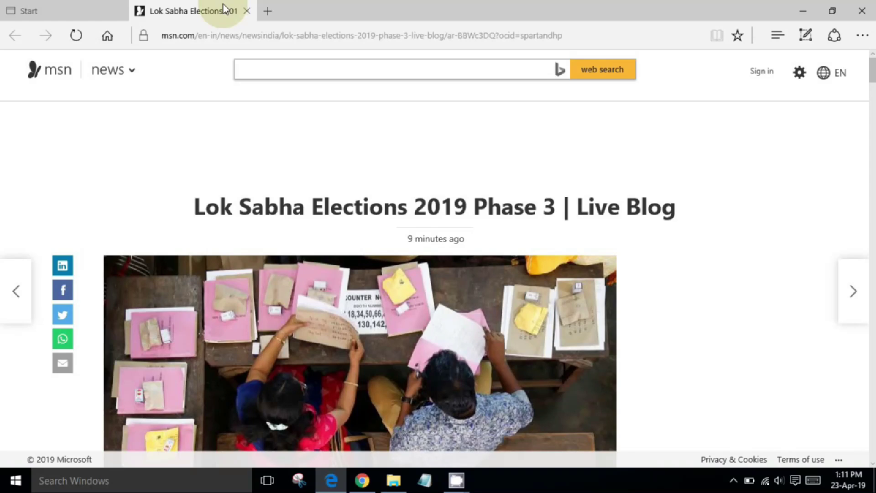
pyautogui.press('pagedown')
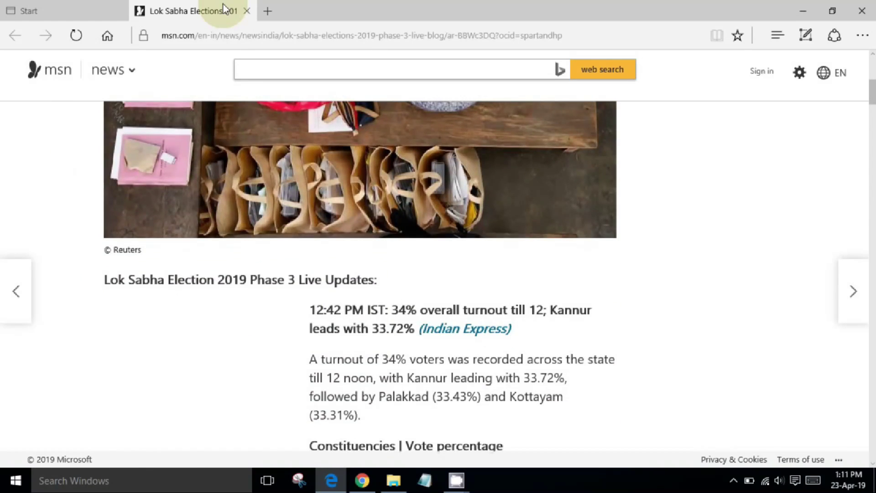
pyautogui.press('pagedown')
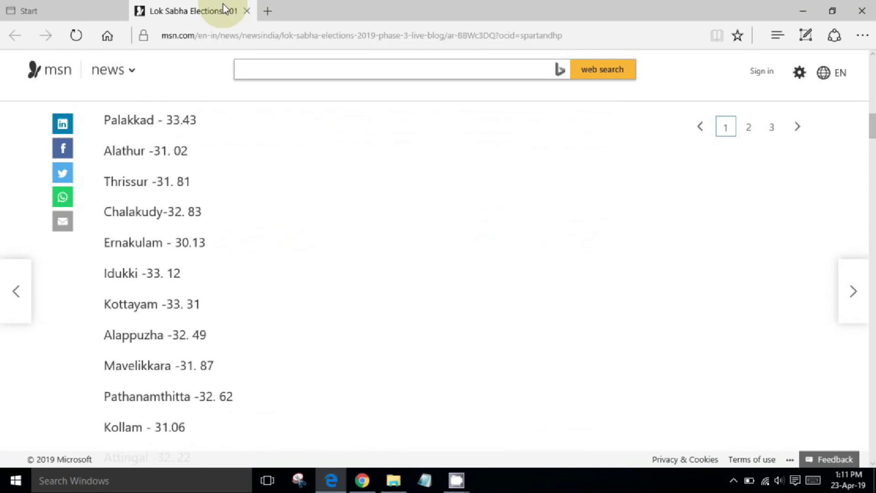
pyautogui.press('Home')
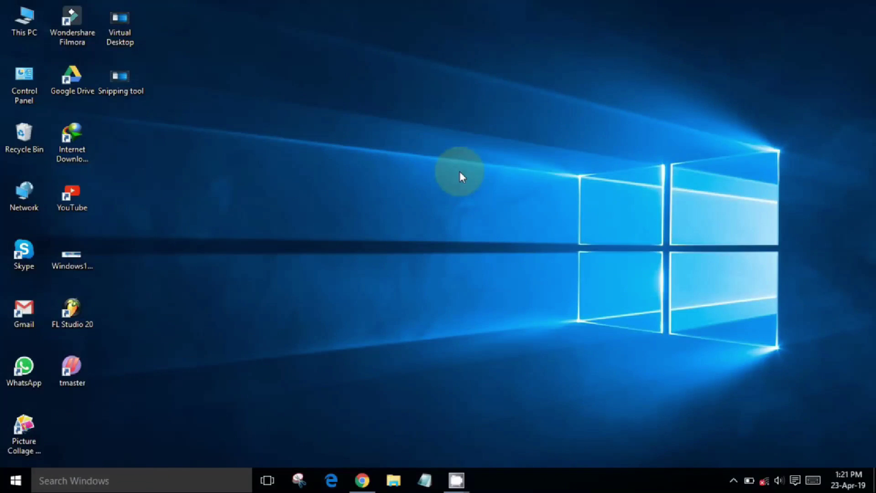
# Bring up the VLC media player context menu from the Start menu
pyautogui.click(18, 480)
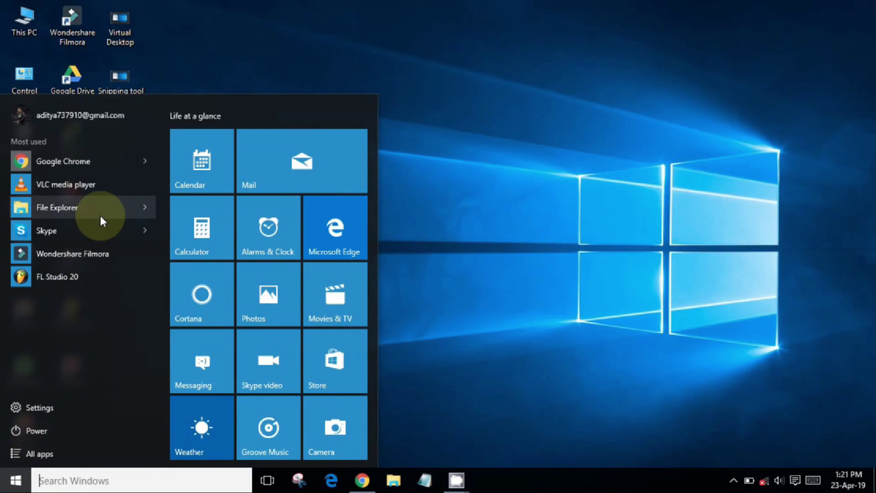
pyautogui.click(103, 188)
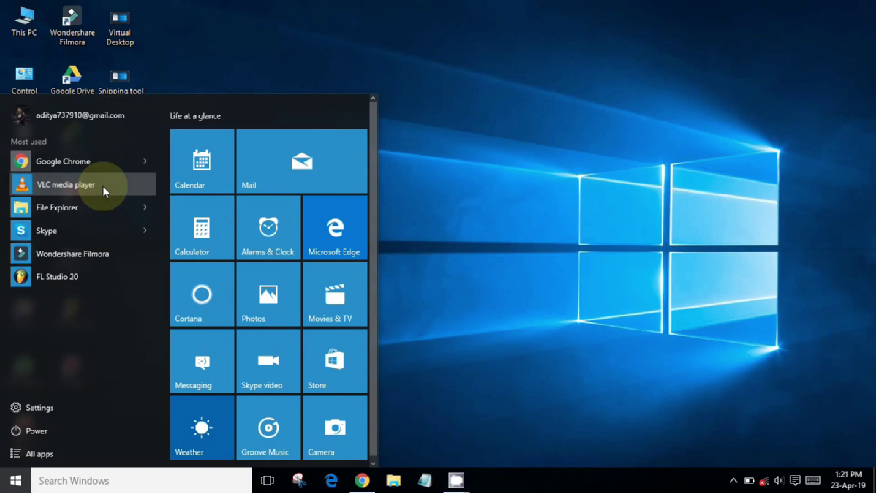
pyautogui.rightClick(103, 188)
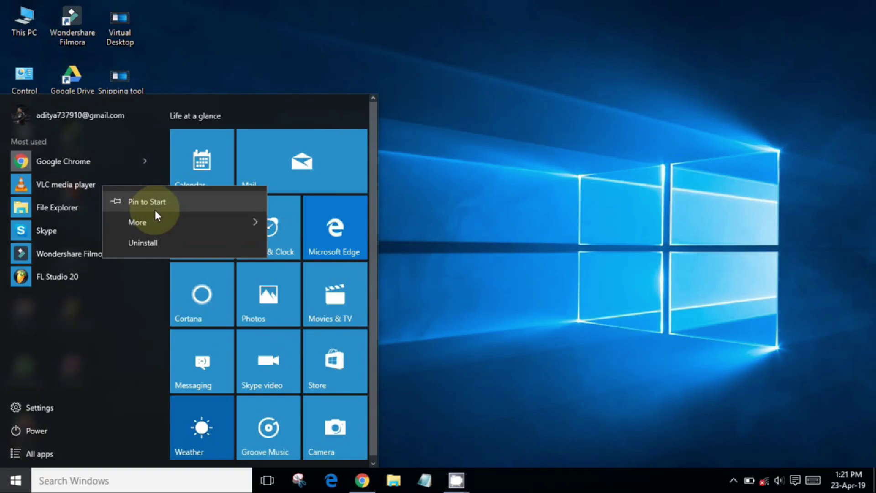
pyautogui.moveTo(180, 222)
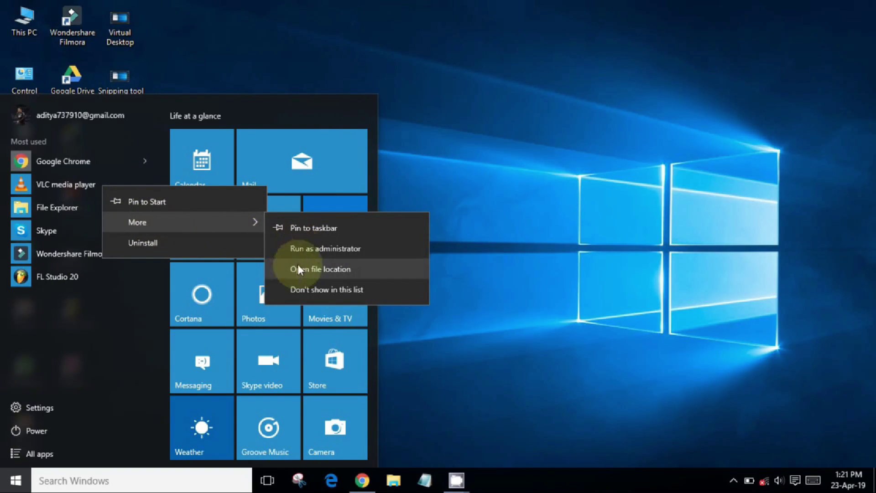
# Give the VLC shortcut the Ctrl+Alt+A shortcut key in its Properties, approving with administrator permission
pyautogui.click(294, 271)
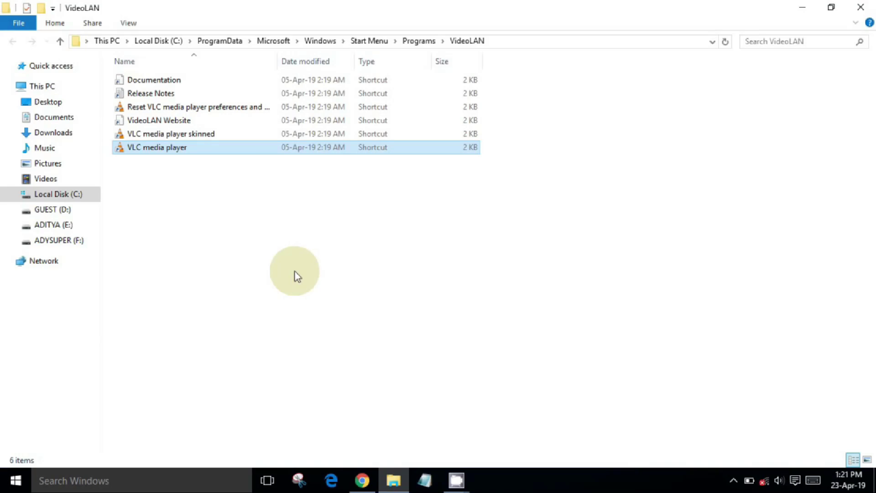
pyautogui.rightClick(256, 149)
pyautogui.click(294, 458)
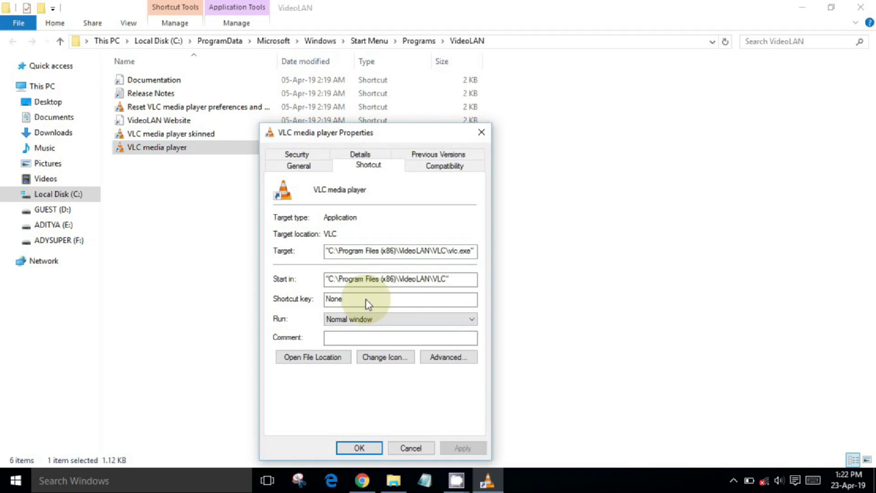
pyautogui.hotkey('ctrl', 'alt', 'a')
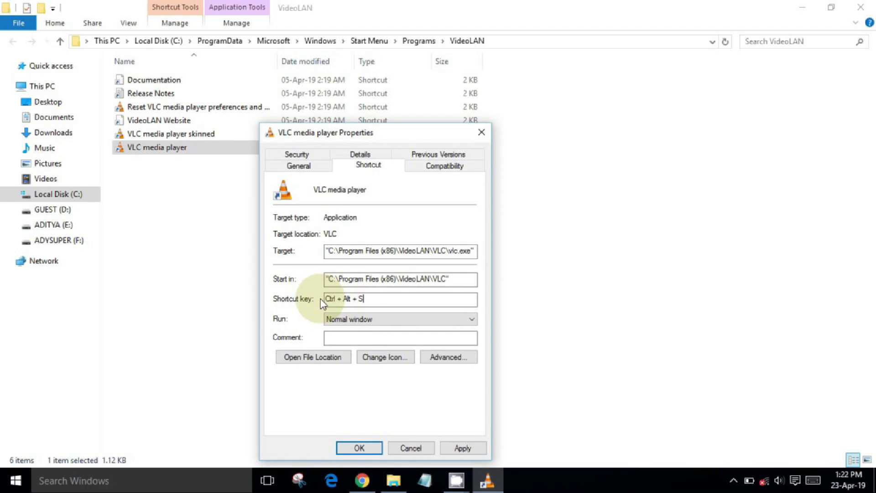
pyautogui.click(470, 448)
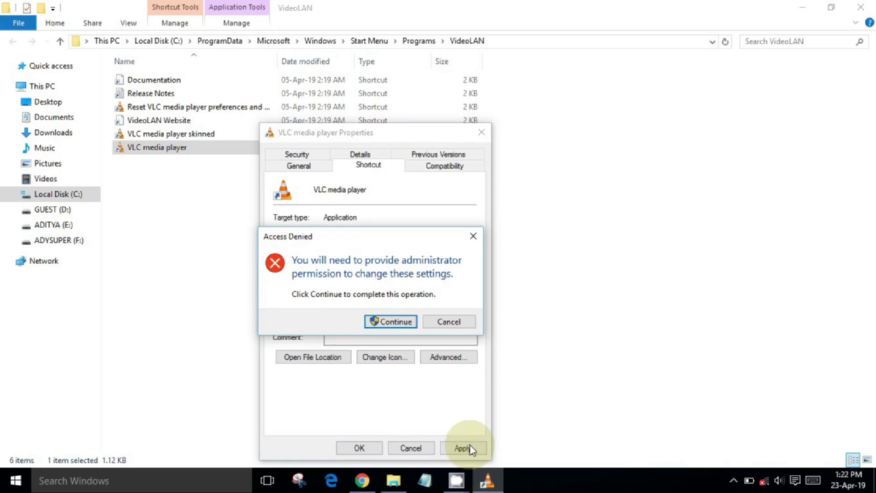
pyautogui.click(394, 323)
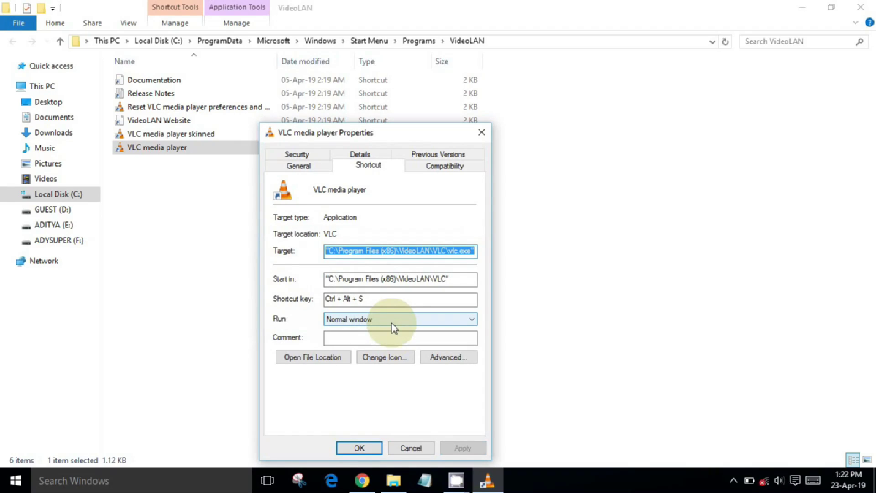
pyautogui.click(359, 448)
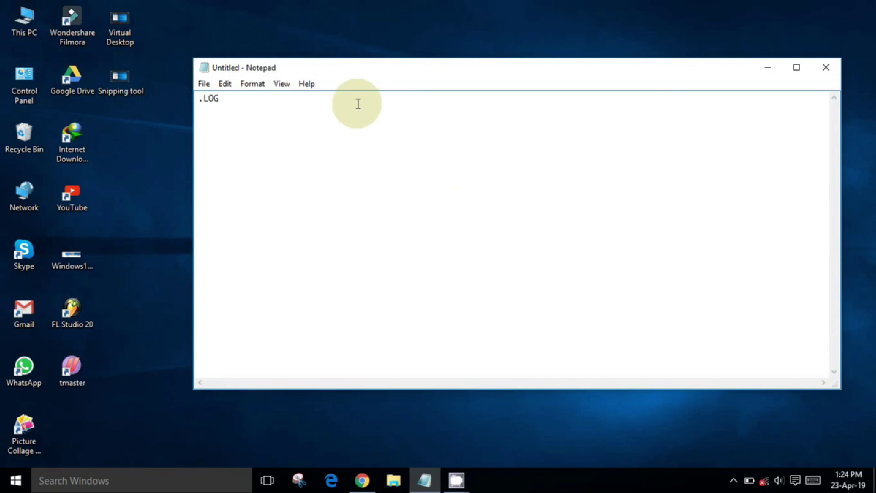
# Save the untitled .LOG note to the Desktop under the name 'ANY NAME'
pyautogui.click(204, 84)
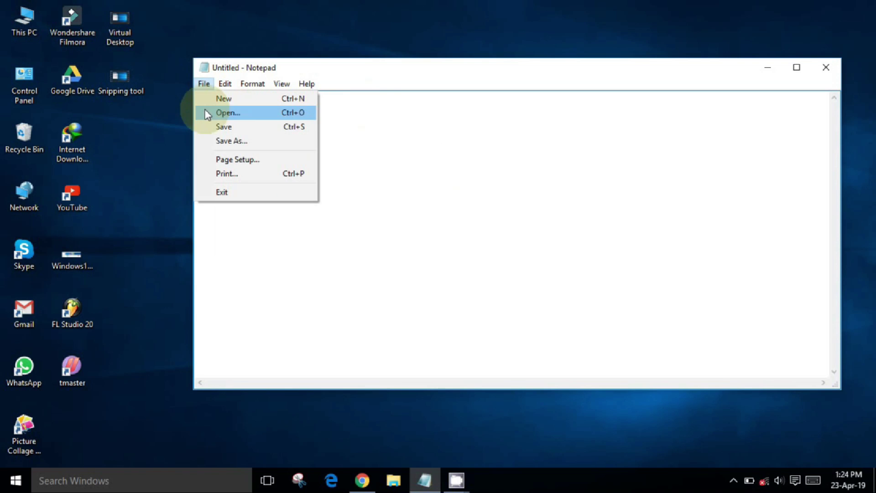
pyautogui.click(213, 126)
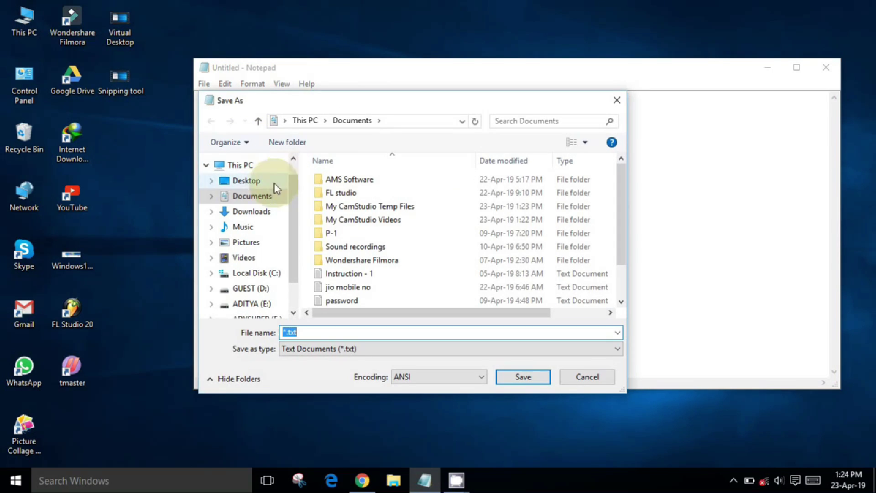
pyautogui.click(247, 181)
pyautogui.write('ANY NAME')
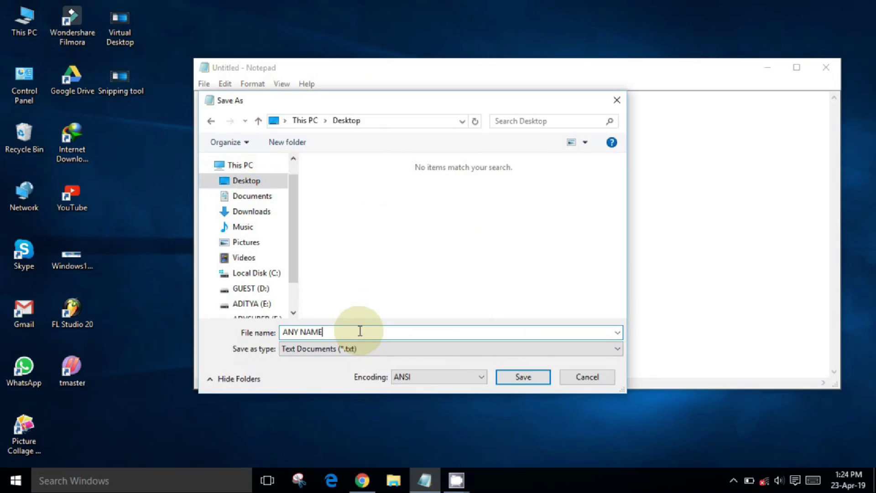
pyautogui.click(531, 381)
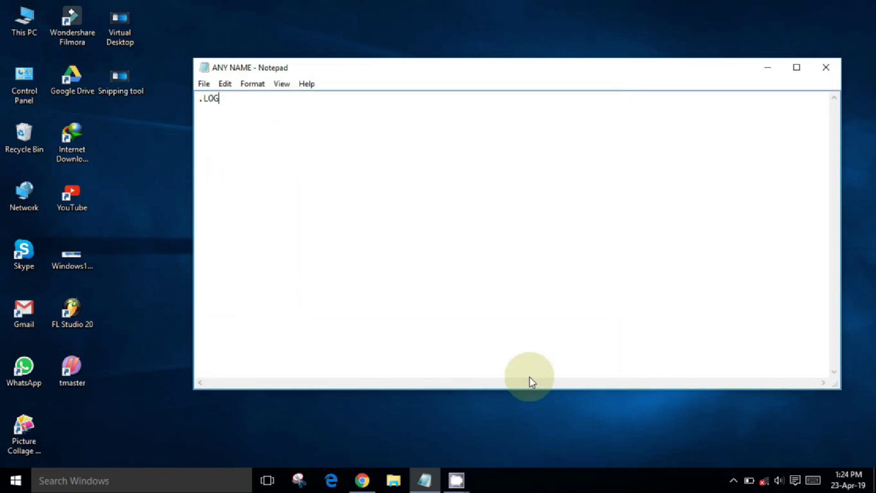
# Close Notepad, reopen 'ANY NAME' from the desktop to get the 1:24 PM 23-Apr-19 stamp, then close it
pyautogui.click(820, 70)
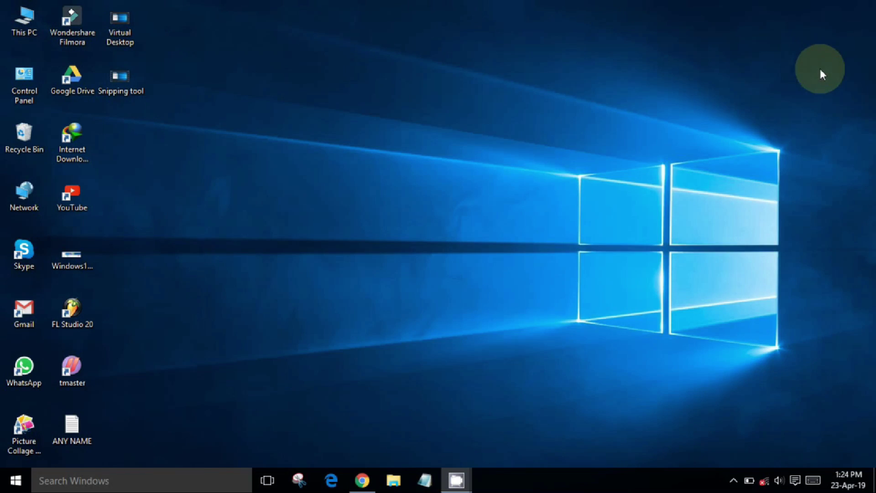
pyautogui.doubleClick(84, 427)
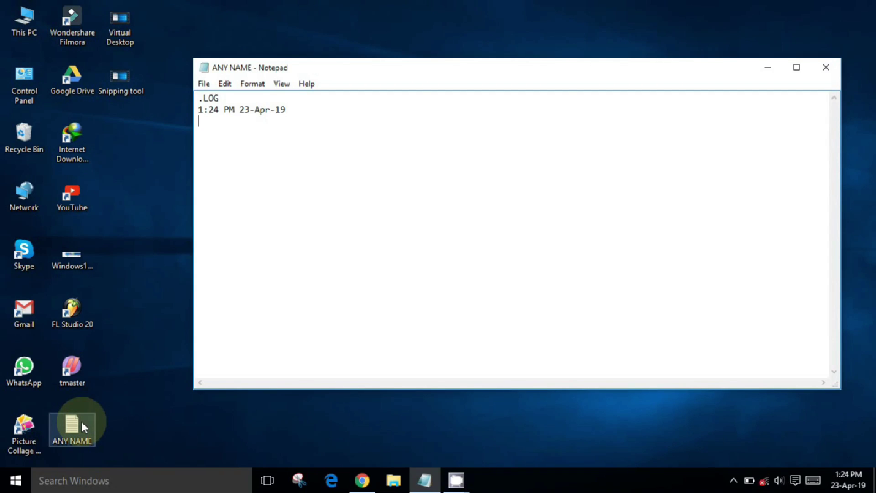
pyautogui.click(218, 104)
pyautogui.write('AFDSFGDHGHG')
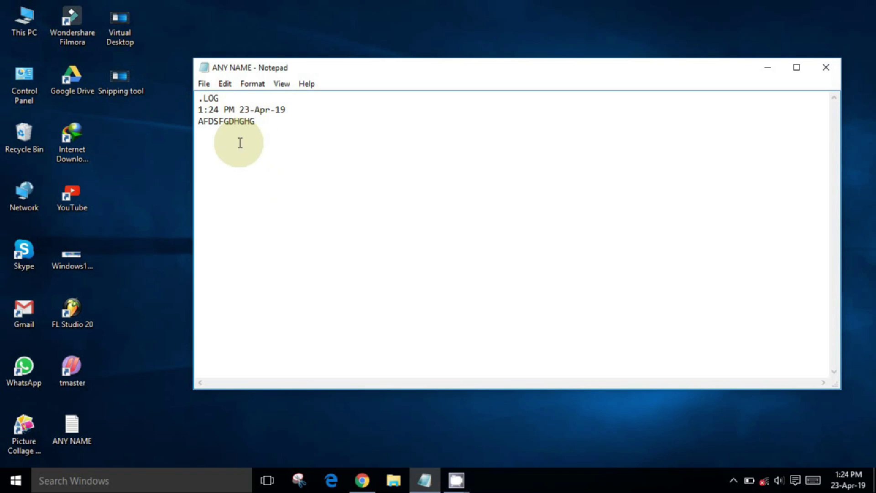
pyautogui.click(825, 73)
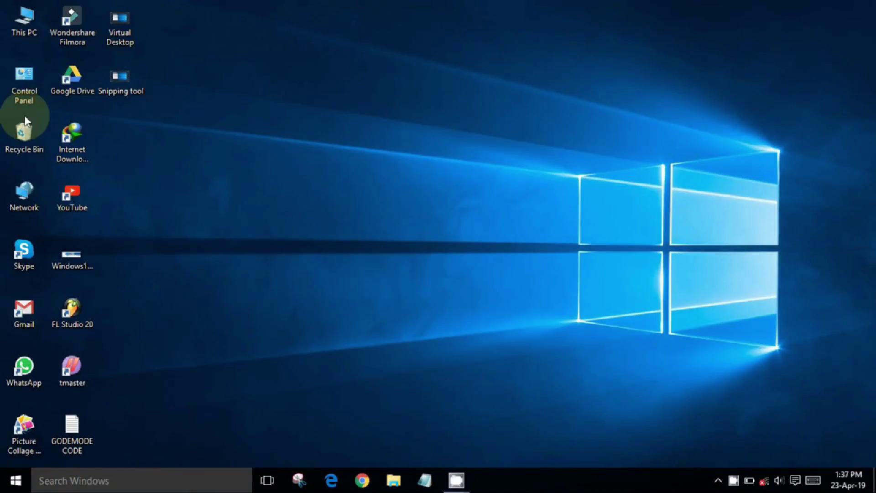
# Switch Windows visual effects to 'Adjust for best performance' through Control Panel's System settings
pyautogui.doubleClick(35, 77)
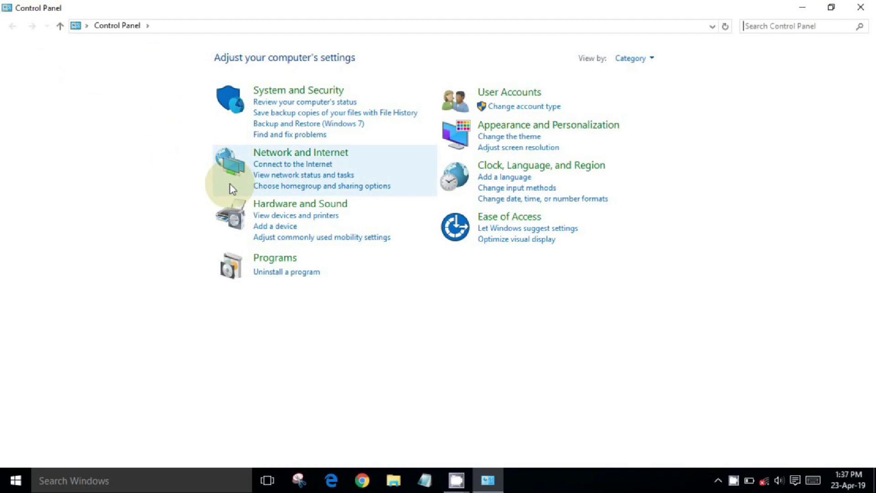
pyautogui.click(316, 92)
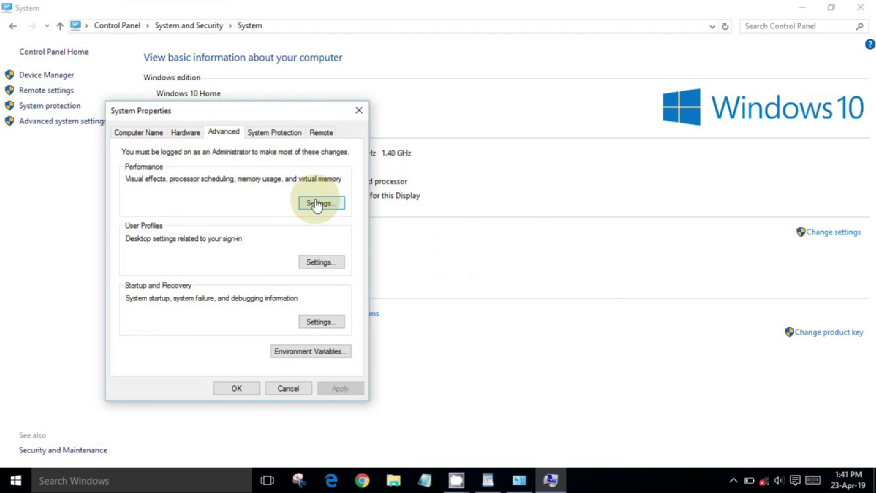
pyautogui.click(317, 203)
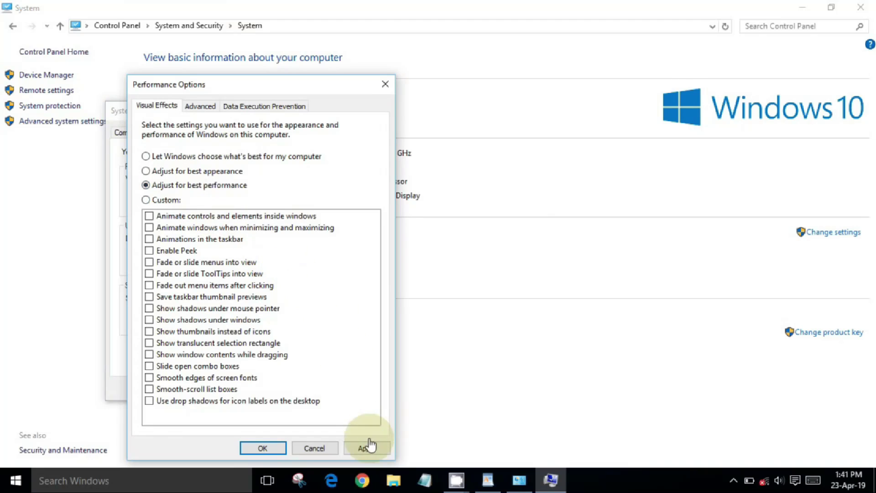
pyautogui.click(345, 449)
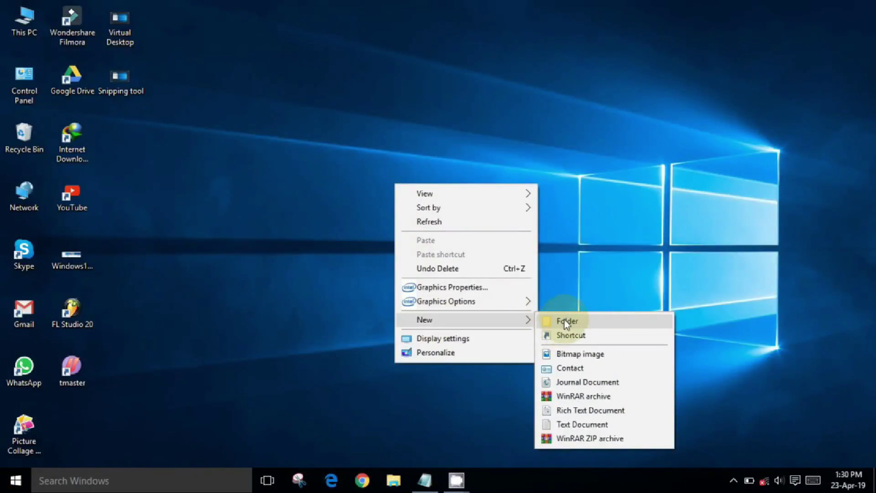
# Create a desktop folder named GodMode and copy the Control Panel GUID from the notes
pyautogui.click(565, 321)
pyautogui.write('GodMode')
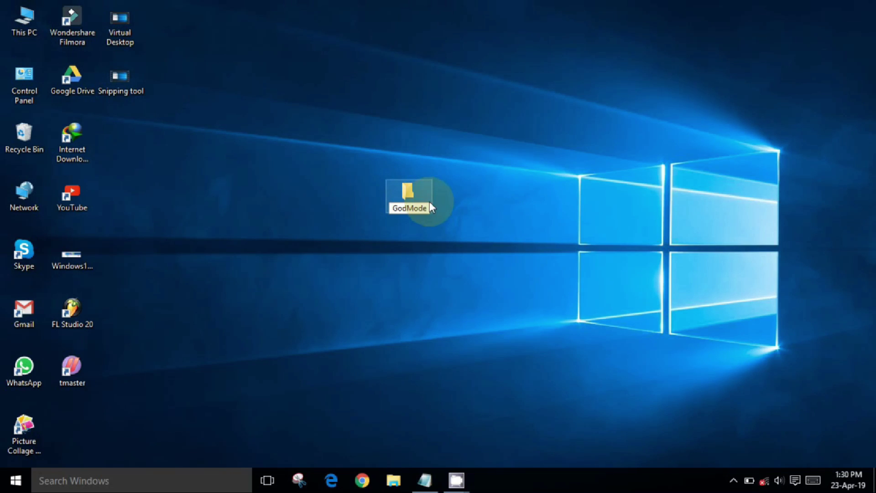
pyautogui.click(424, 483)
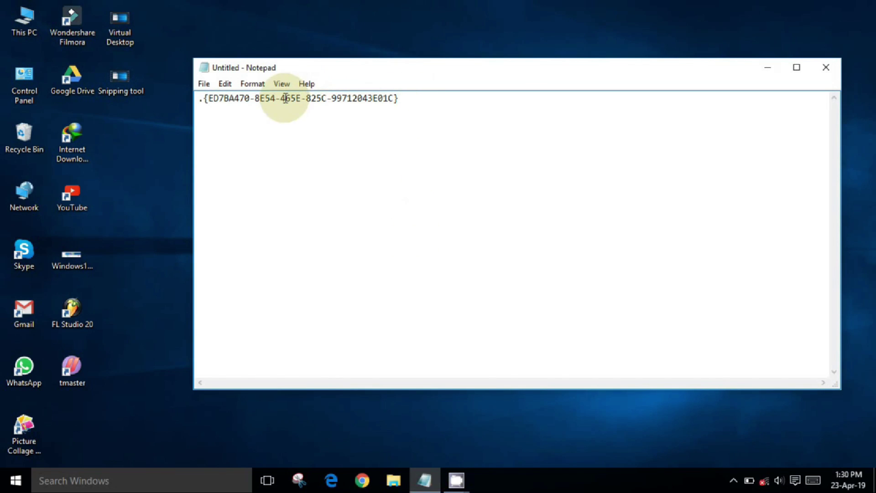
pyautogui.moveTo(412, 107); pyautogui.dragTo(174, 107)
pyautogui.hotkey('ctrl', 'c')
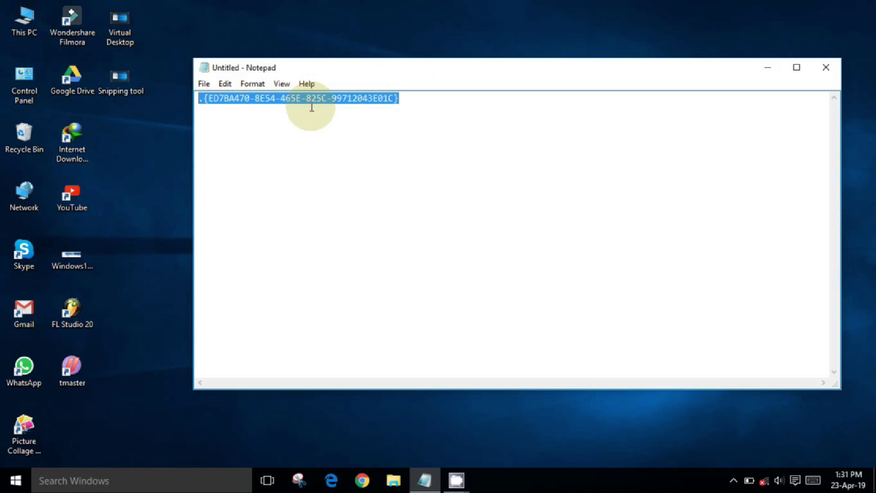
pyautogui.click(770, 64)
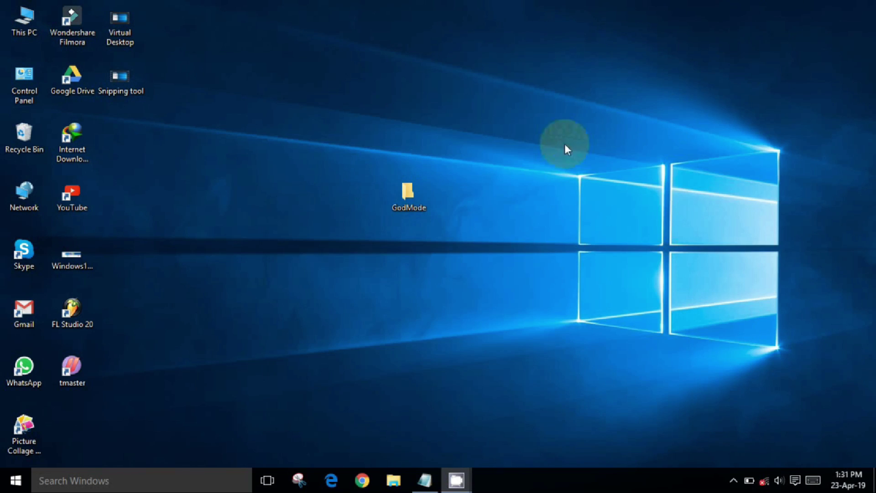
# Rename the folder to GodMode.{ED7BA470-8E54-465E-825C-99712043E01C}
pyautogui.rightClick(423, 210)
pyautogui.click(458, 441)
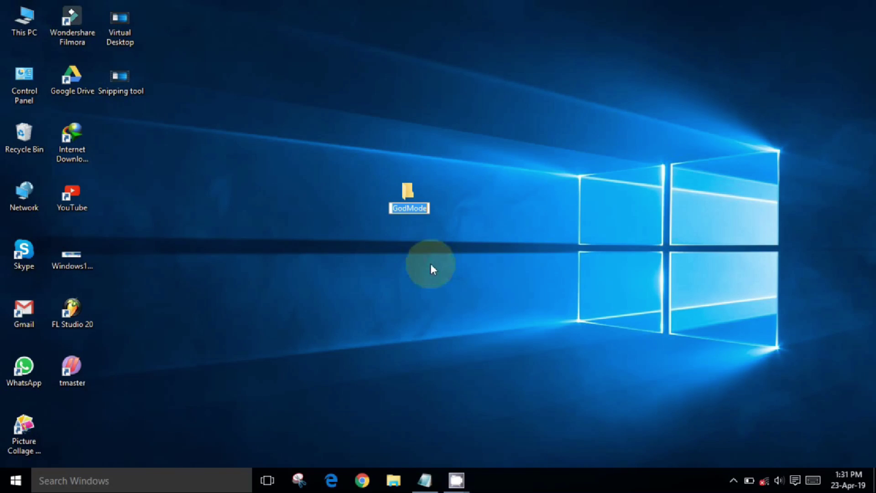
pyautogui.click(425, 209)
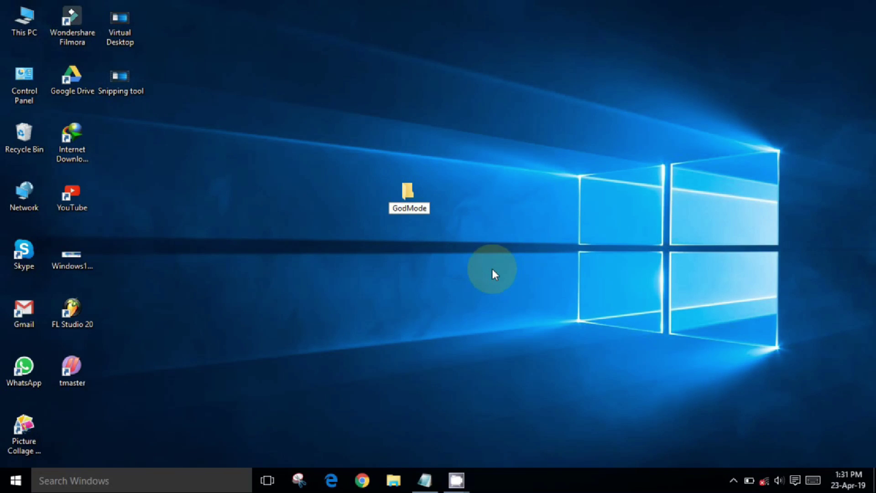
pyautogui.hotkey('ctrl', 'v')
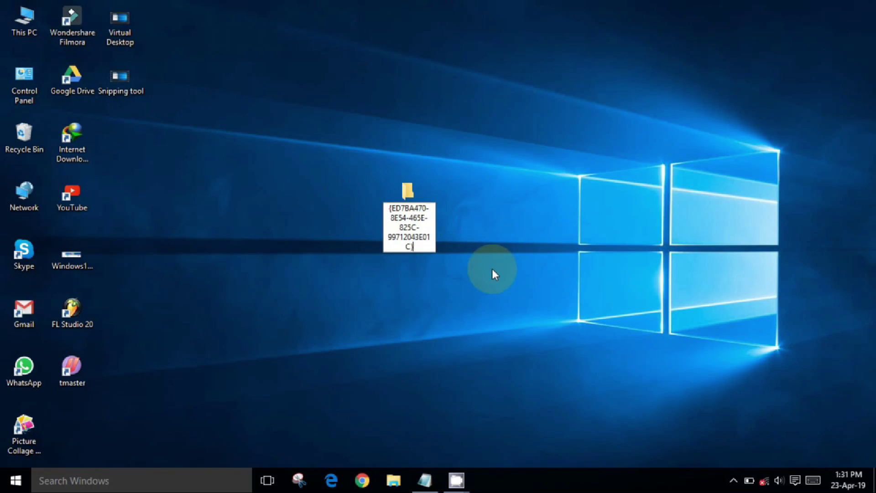
pyautogui.press('Return')
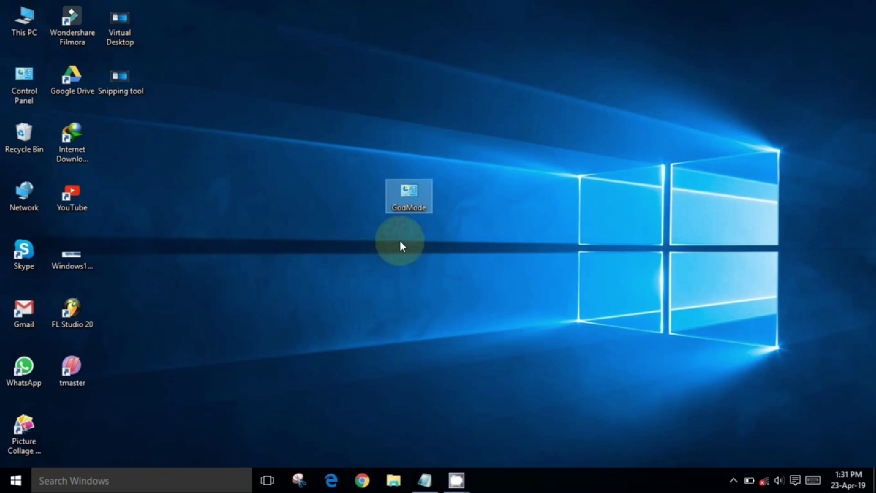
# Open the GodMode folder and scroll through its 233 grouped settings, starting at AutoPlay
pyautogui.doubleClick(416, 199)
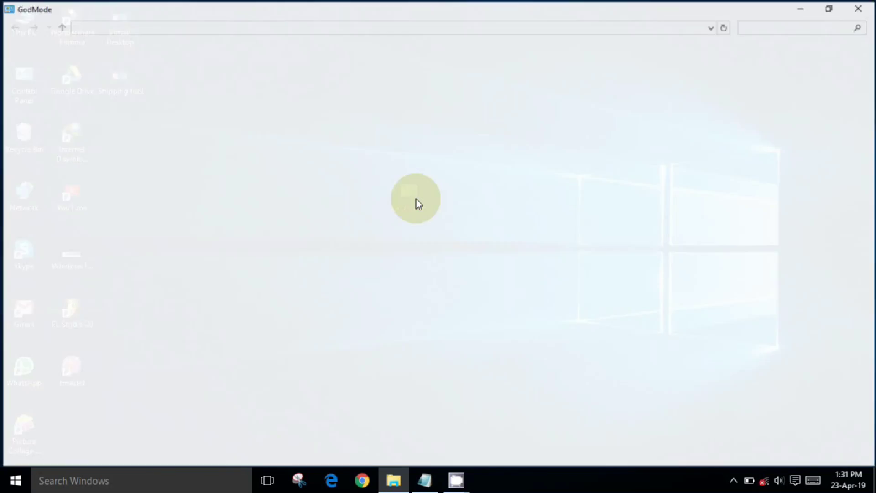
pyautogui.click(474, 192)
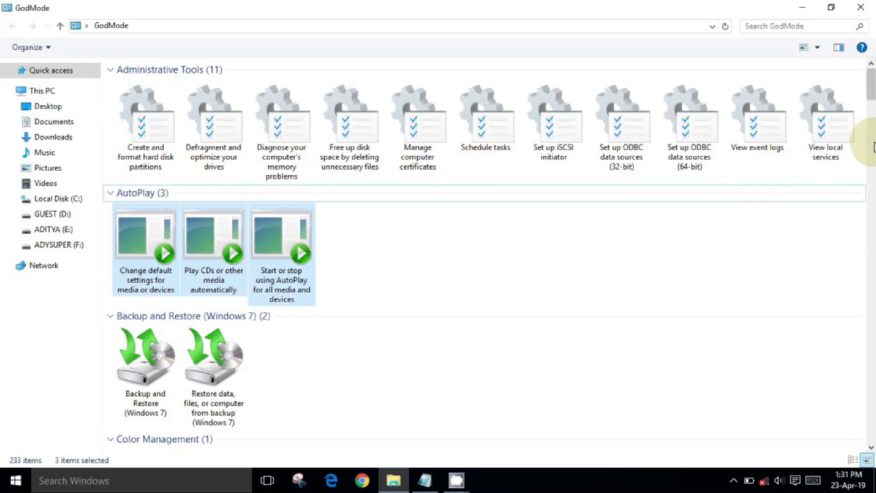
pyautogui.moveTo(872, 89)
pyautogui.mouseDown()
pyautogui.moveTo(871, 427)
pyautogui.moveTo(872, 80)
pyautogui.mouseUp()
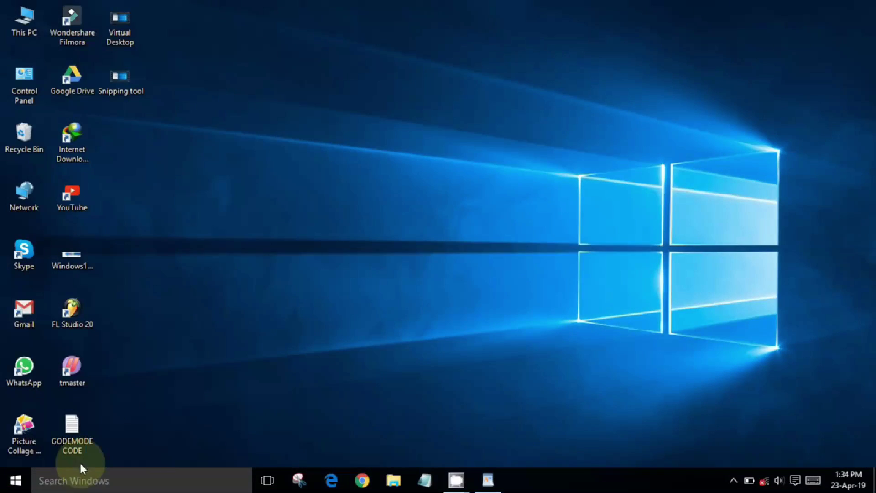
# Launch Steps Recorder by searching 'ste' and start a recording
pyautogui.click(81, 481)
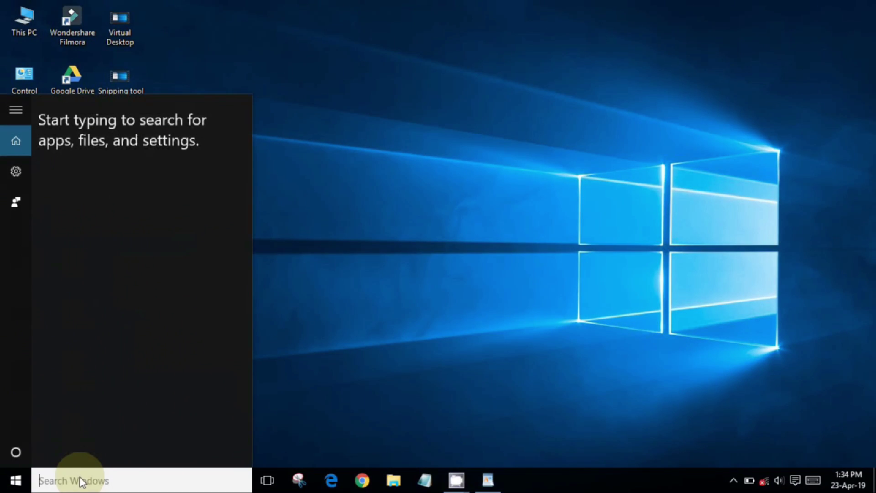
pyautogui.write('st')
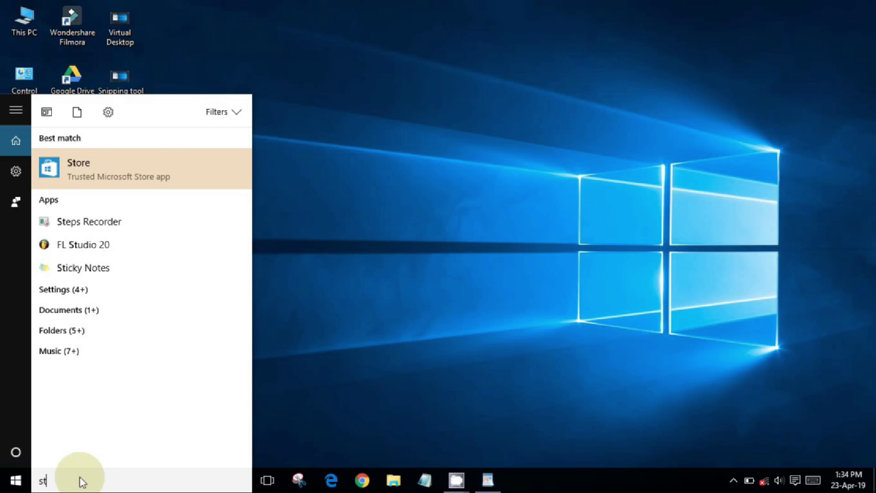
pyautogui.write('e')
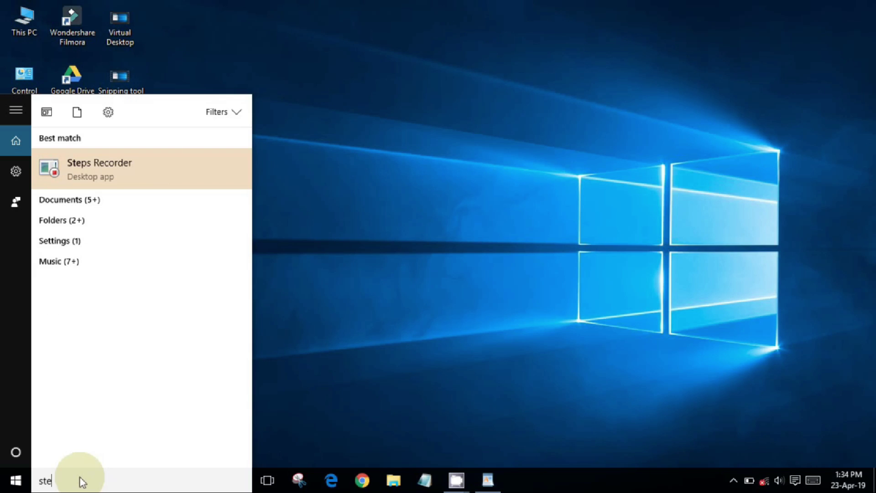
pyautogui.click(174, 170)
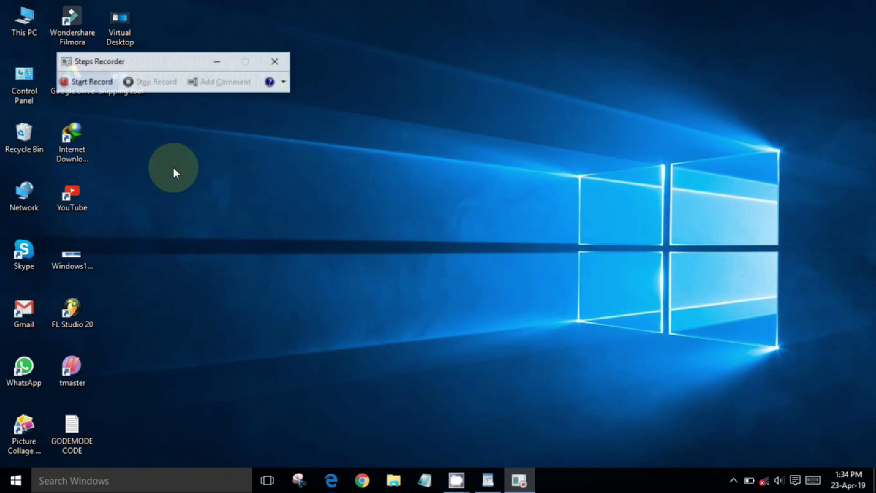
pyautogui.click(100, 87)
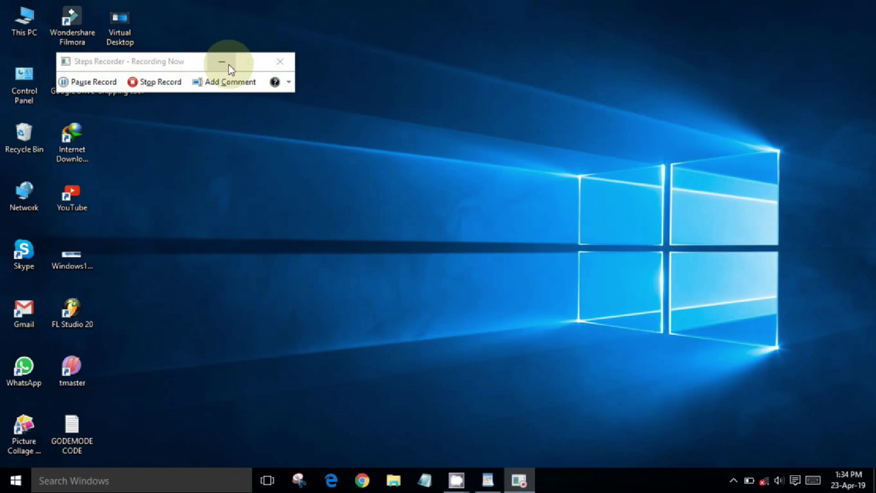
# Browse This PC, the Music folder, and ADYSUPER (F:) > SOUNDBREAK Studios while recording
pyautogui.click(26, 32)
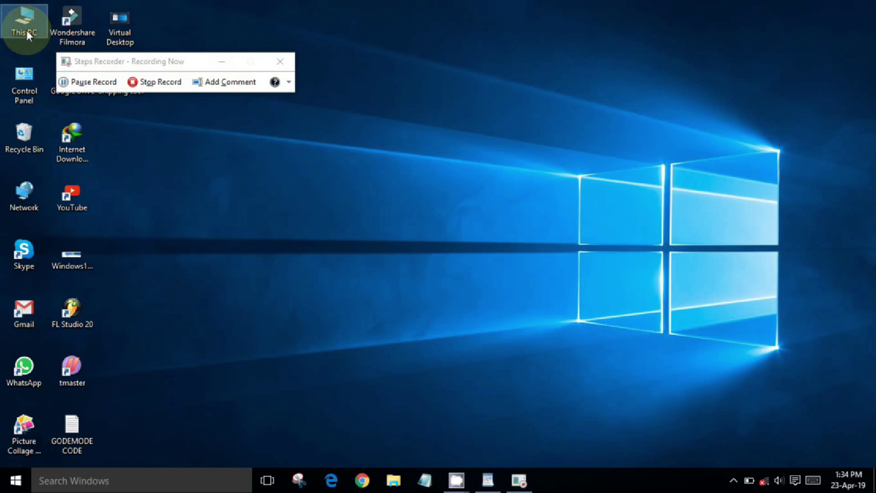
pyautogui.doubleClick(27, 33)
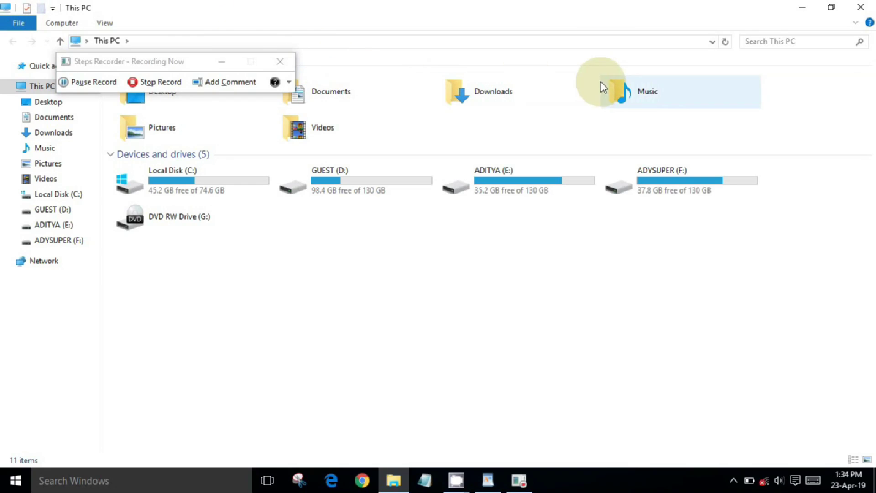
pyautogui.click(617, 92)
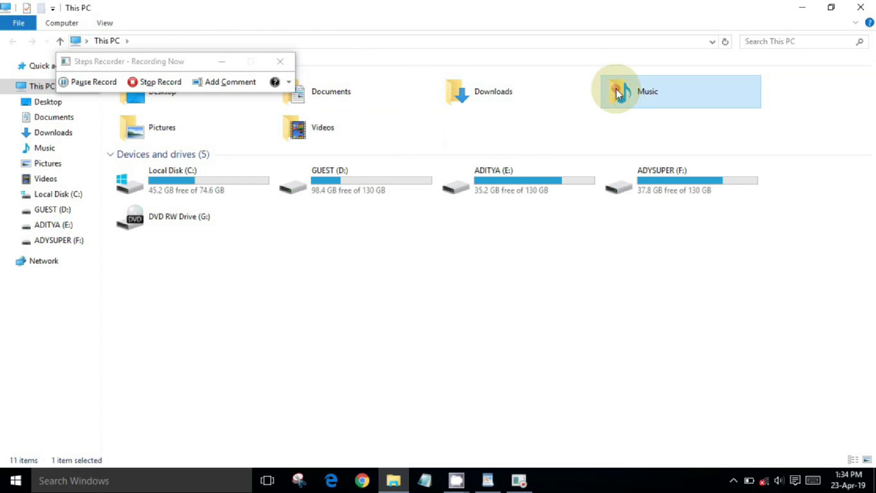
pyautogui.doubleClick(617, 91)
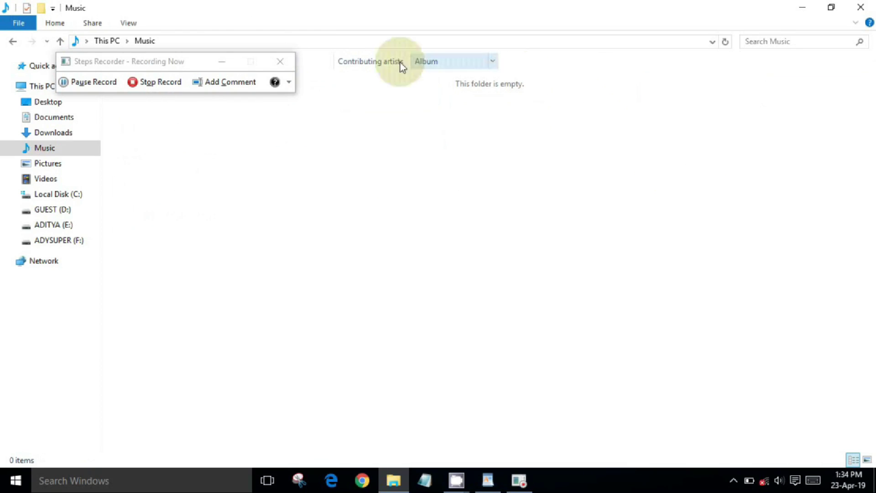
pyautogui.click(216, 67)
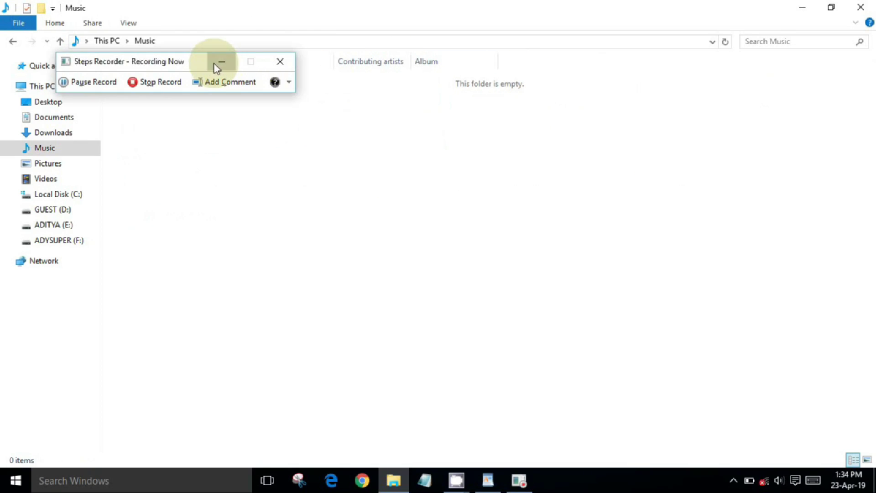
pyautogui.click(12, 40)
pyautogui.doubleClick(631, 182)
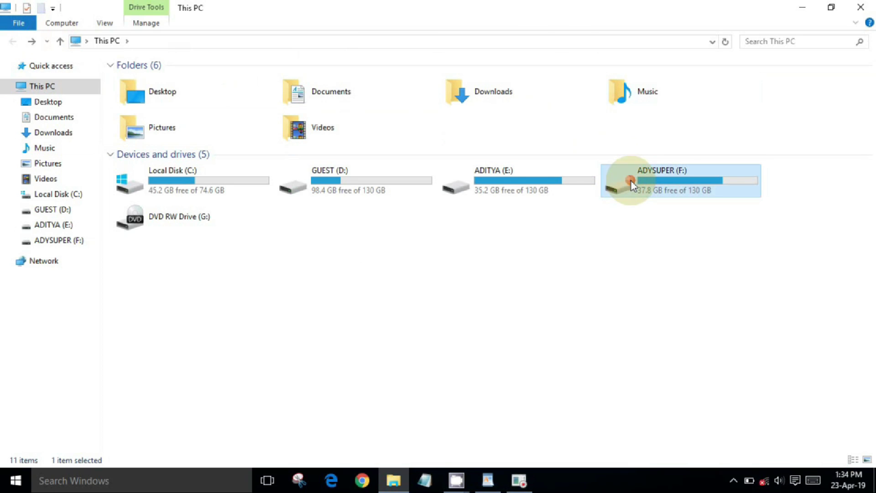
pyautogui.doubleClick(574, 88)
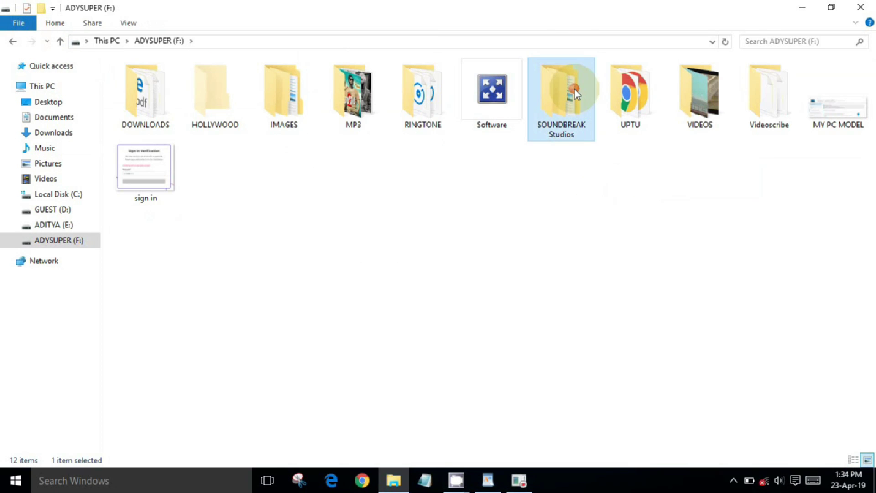
pyautogui.click(871, 5)
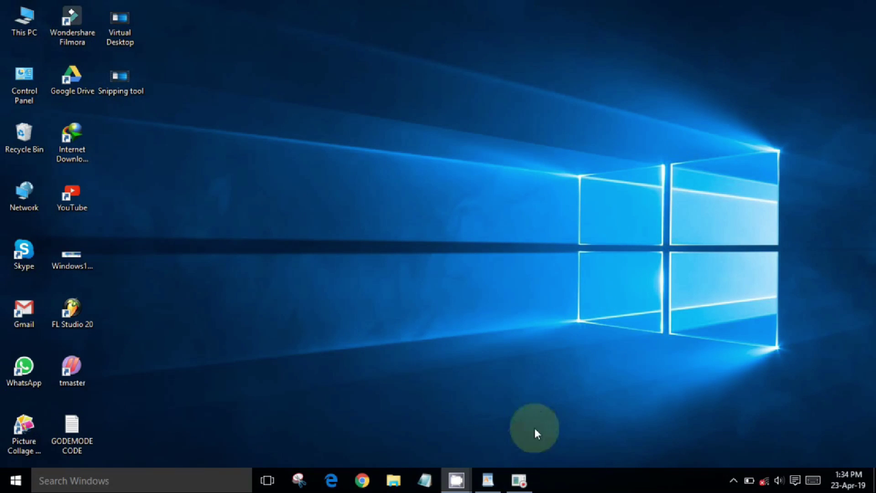
pyautogui.click(519, 480)
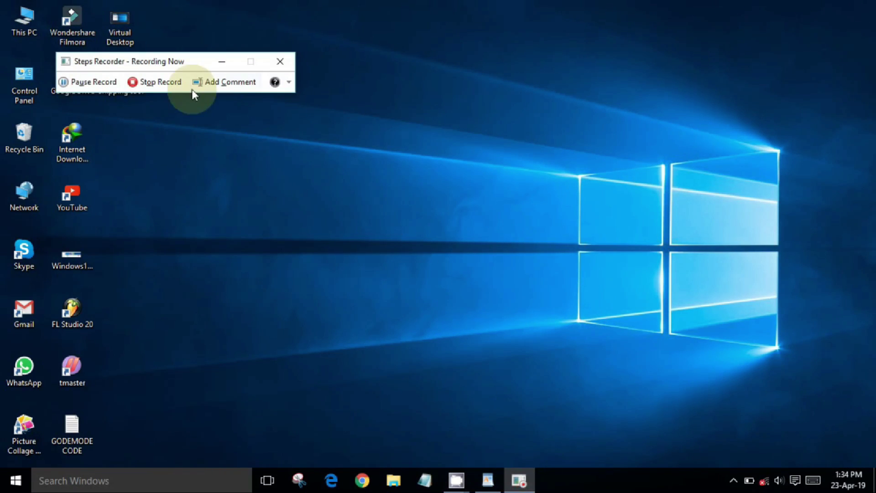
# Stop recording, review the seven captured steps, and save them as ZIP file 'x' on the Desktop
pyautogui.click(170, 84)
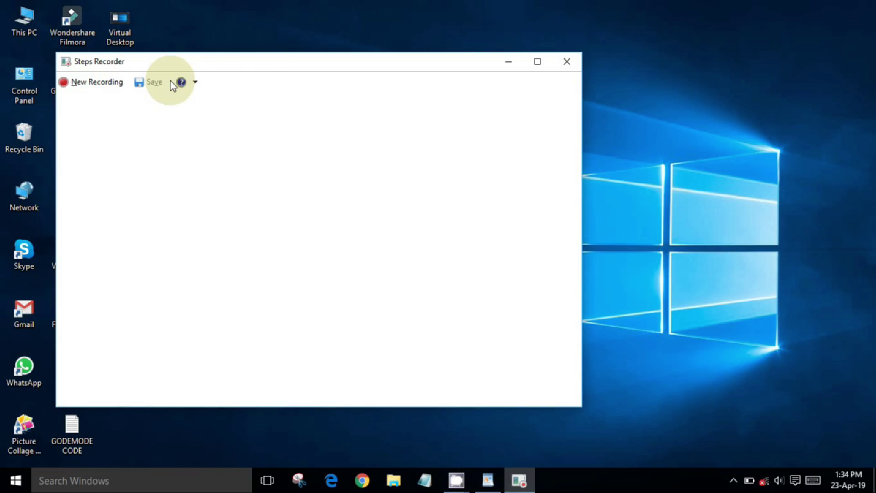
pyautogui.moveTo(208, 61); pyautogui.dragTo(383, 45)
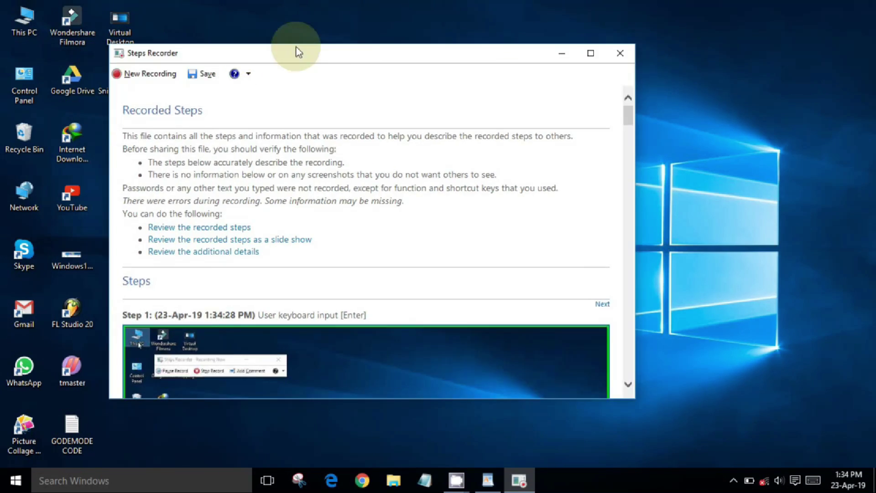
pyautogui.moveTo(750, 108)
pyautogui.mouseDown()
pyautogui.moveTo(754, 345)
pyautogui.moveTo(738, 94)
pyautogui.mouseUp()
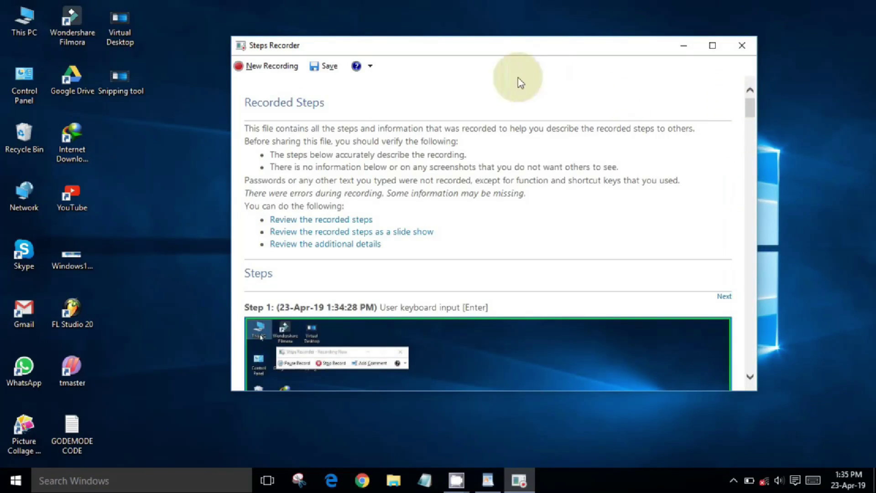
pyautogui.click(318, 68)
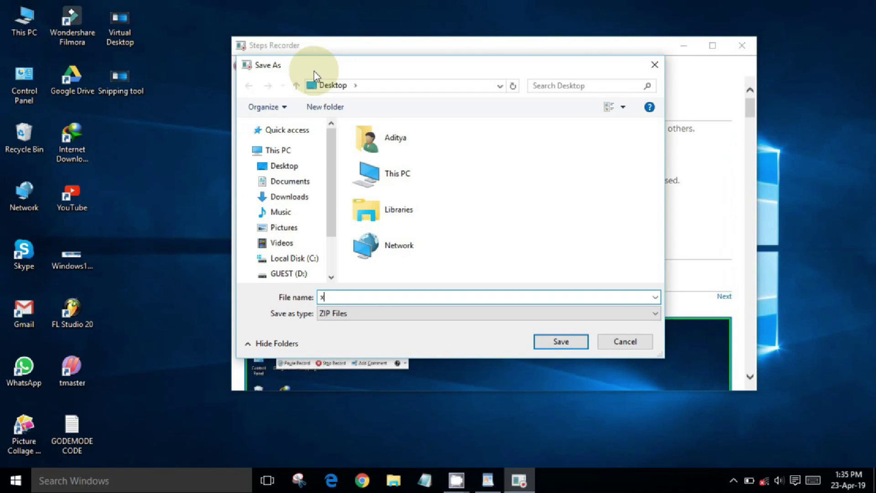
pyautogui.click(549, 337)
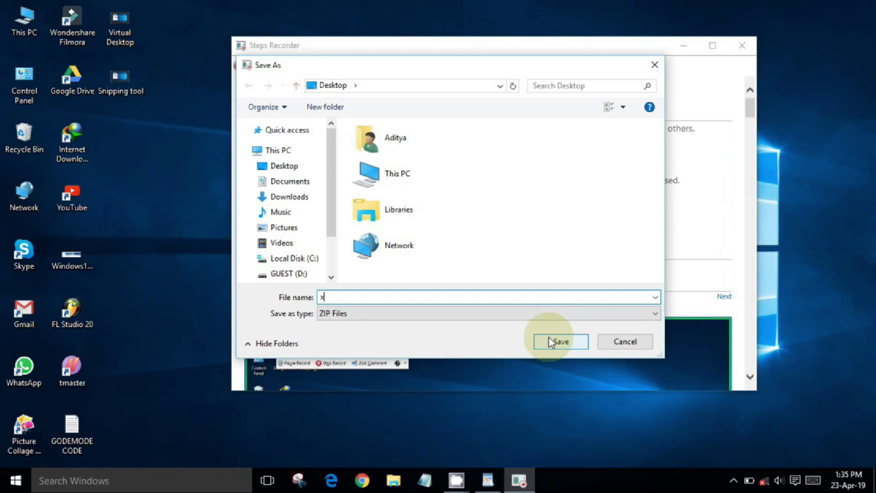